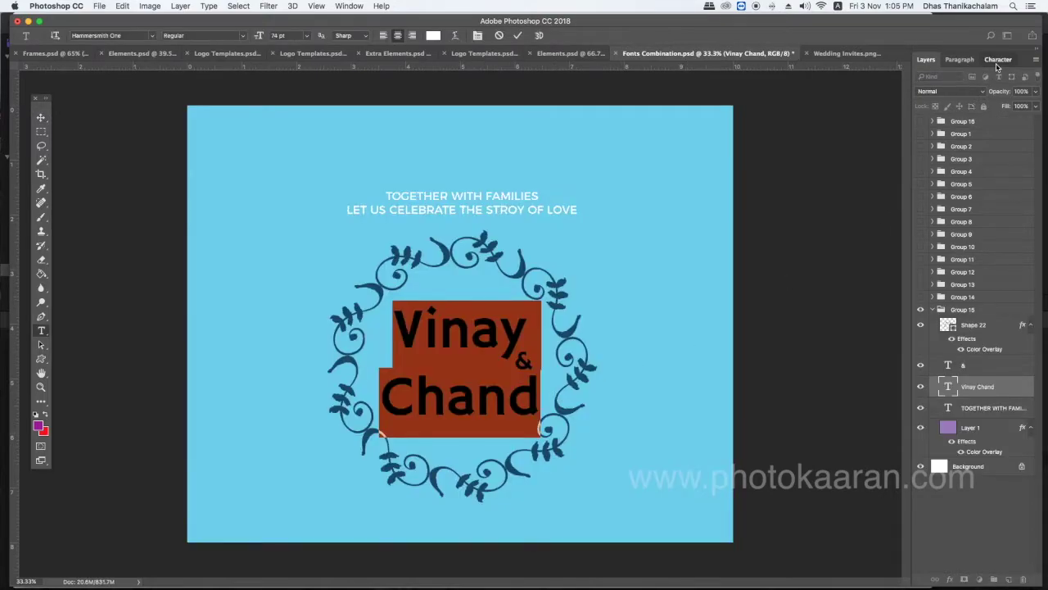
Detach the character settings from the dock and check the fonts of the couple's names and the "TOGETHER WITH FAMILIES" heading.
left_click(1000, 60)
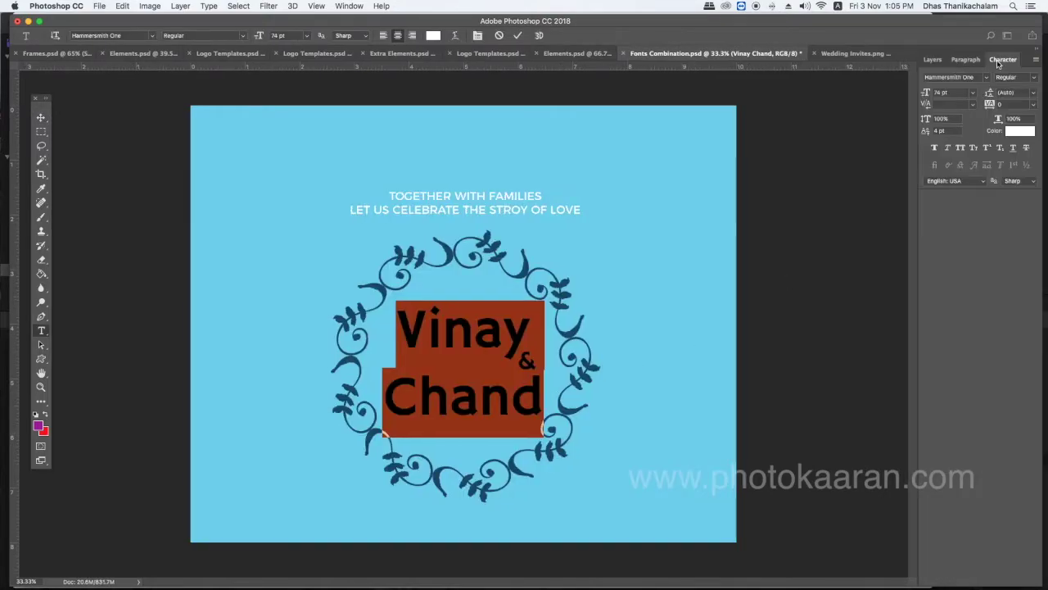
left_click_drag(998, 61, 823, 141)
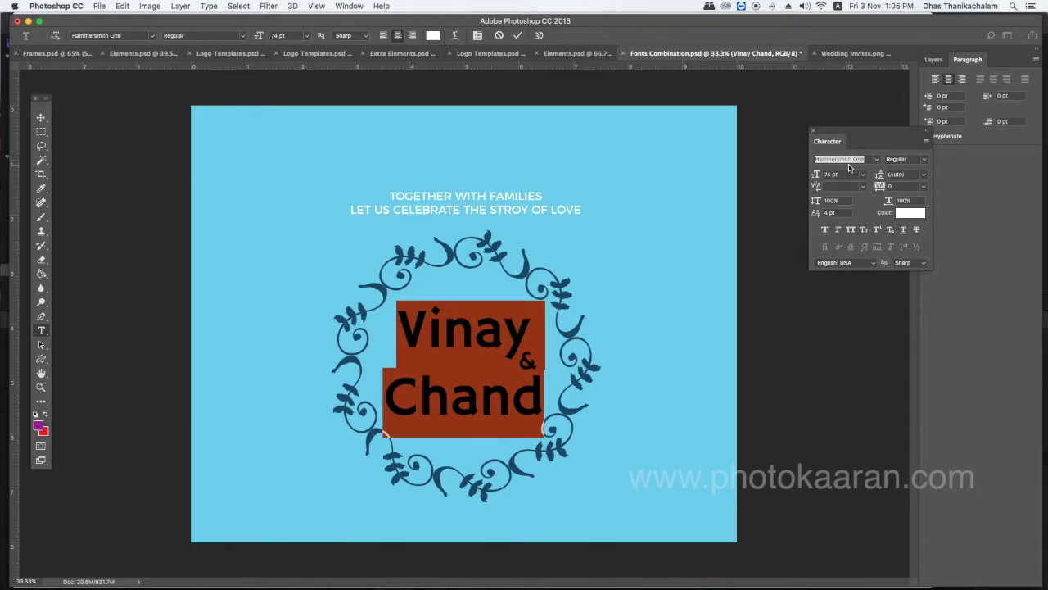
left_click(517, 37)
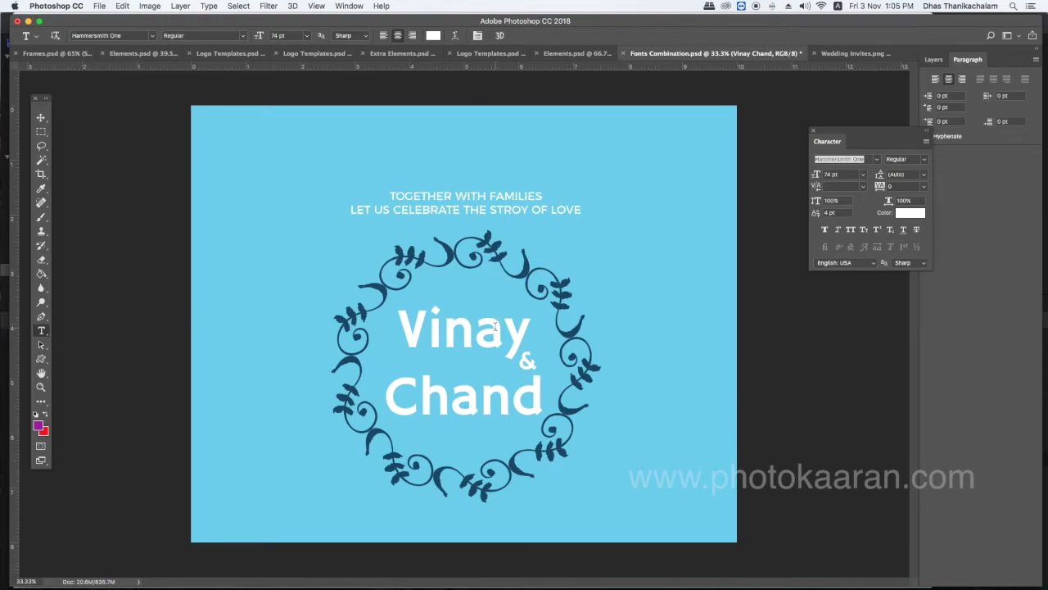
left_click_drag(390, 197, 619, 221)
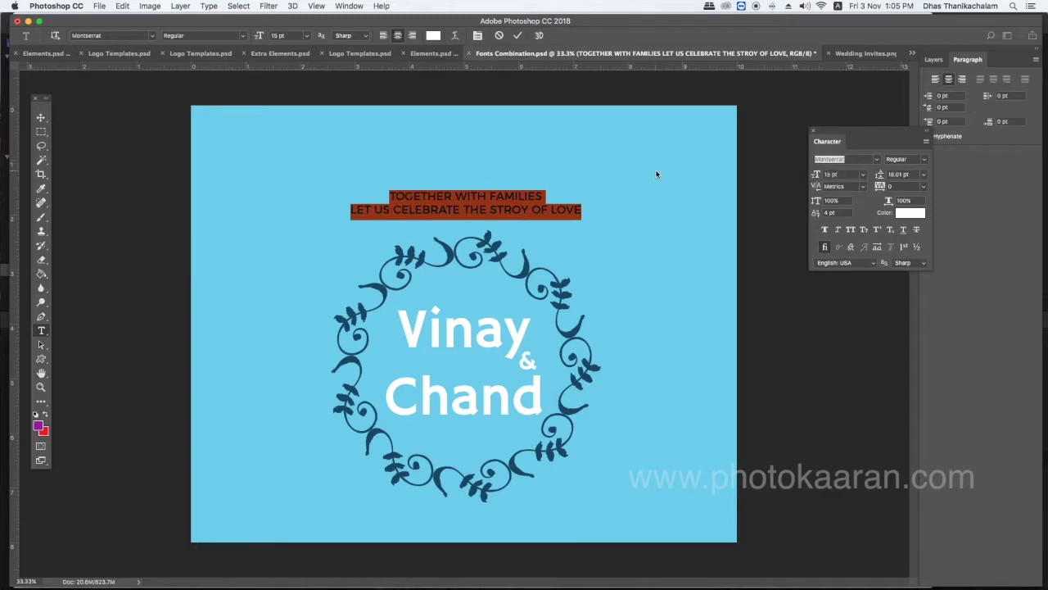
left_click(517, 35)
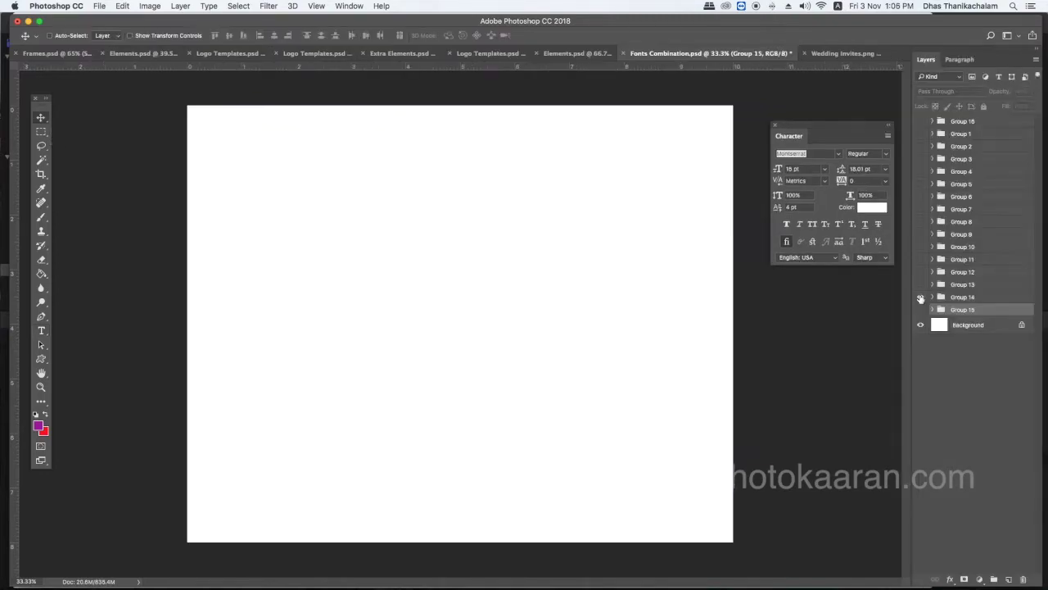
Show the Group 14 design and check the character settings of the couple's names inside the frame.
left_click(921, 297)
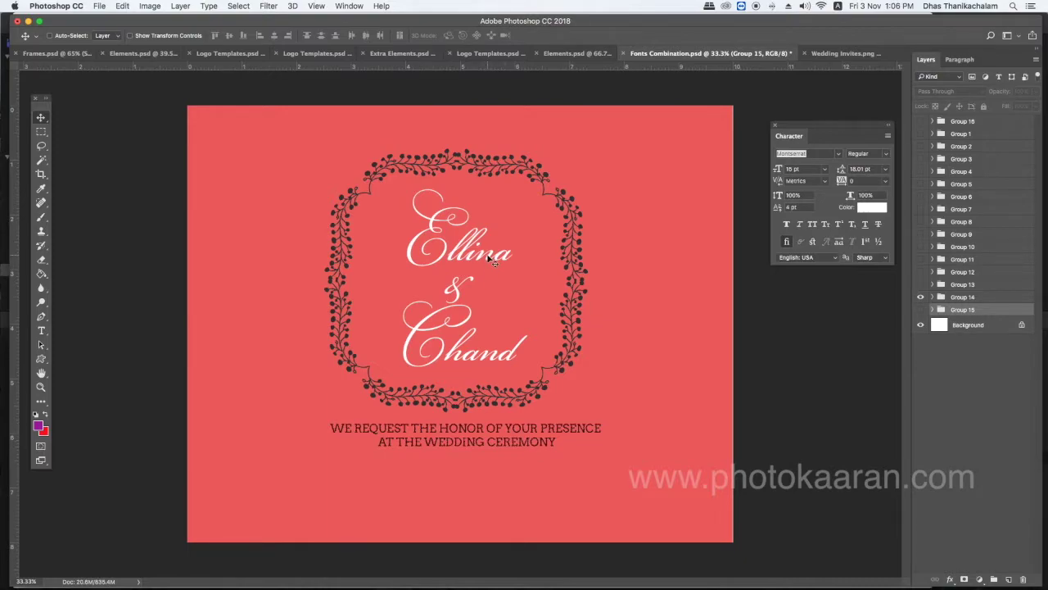
key("t")
left_click_drag(411, 231, 547, 305)
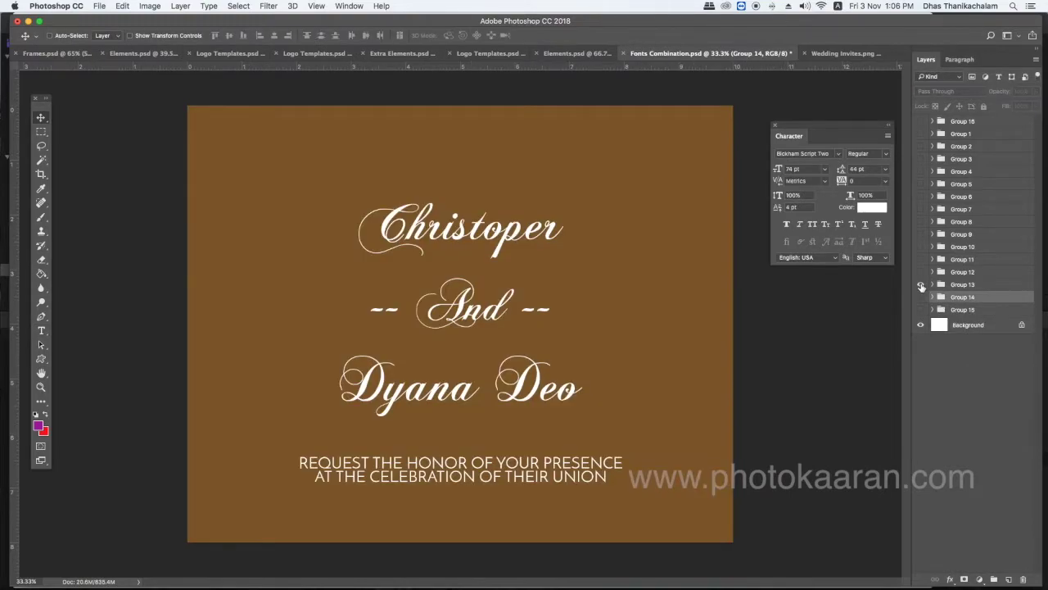
Show the Group 13 design and check the character settings of the couple's script names.
left_click(921, 284)
double_click(422, 327)
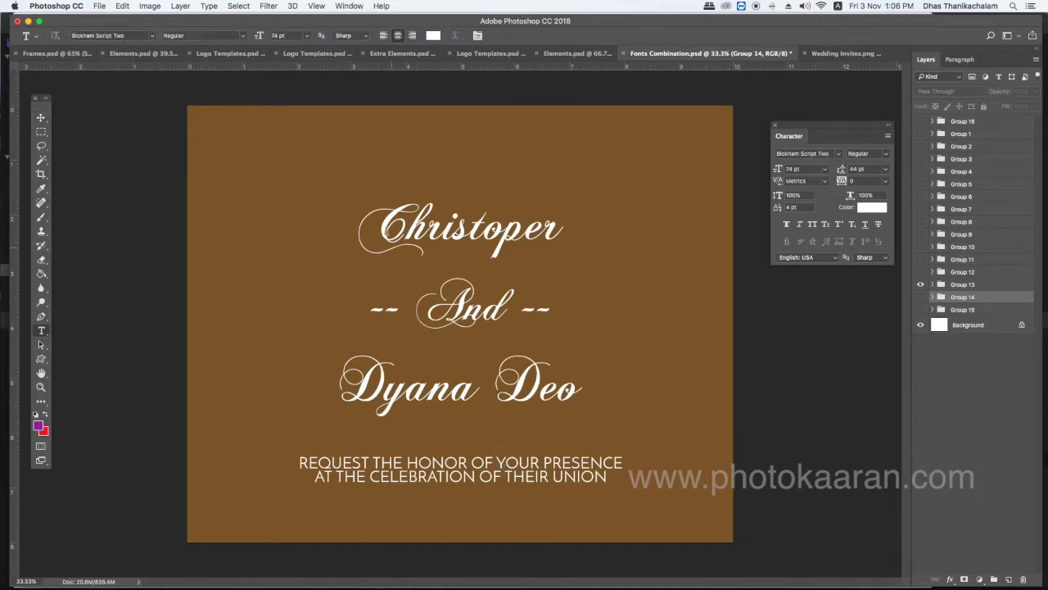
left_click_drag(380, 225, 625, 383)
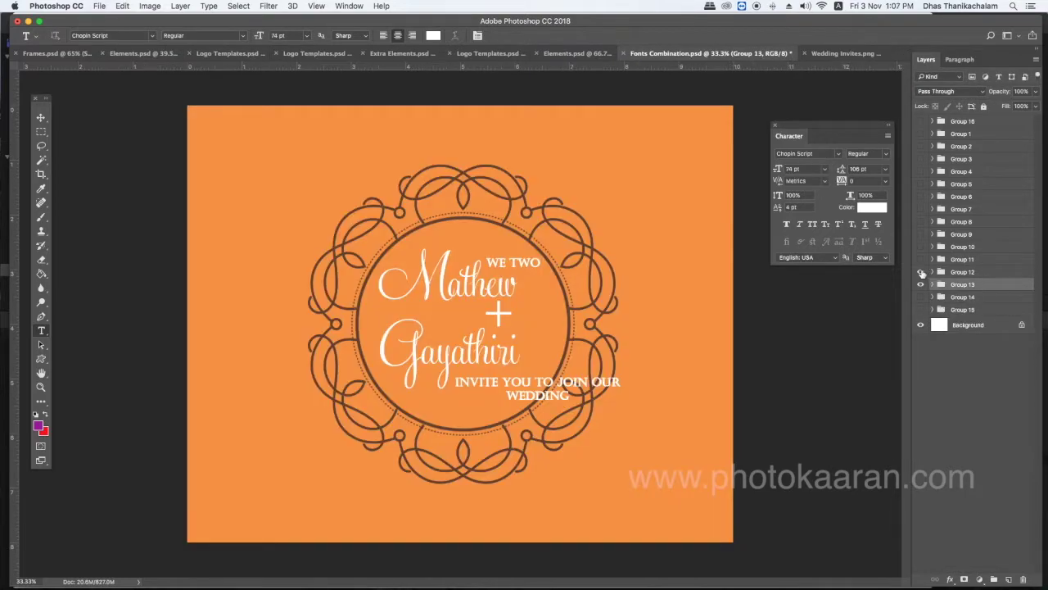
Show the Group 12 design and look over the logos in two Logo Templates.psd documents, closing the floating character settings.
left_click(921, 271)
left_click(487, 53)
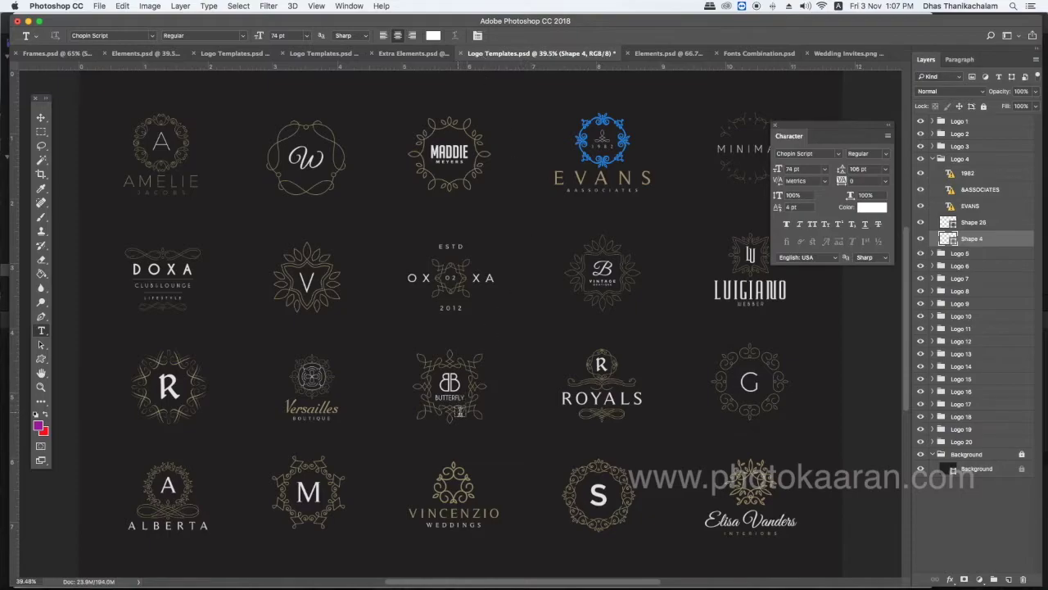
left_click(776, 126)
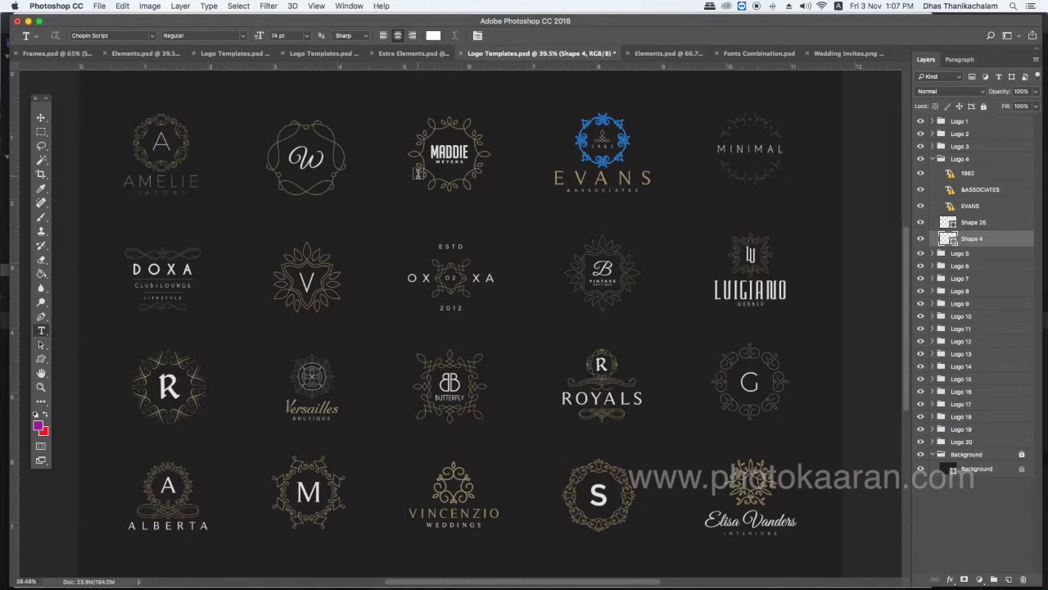
left_click(323, 54)
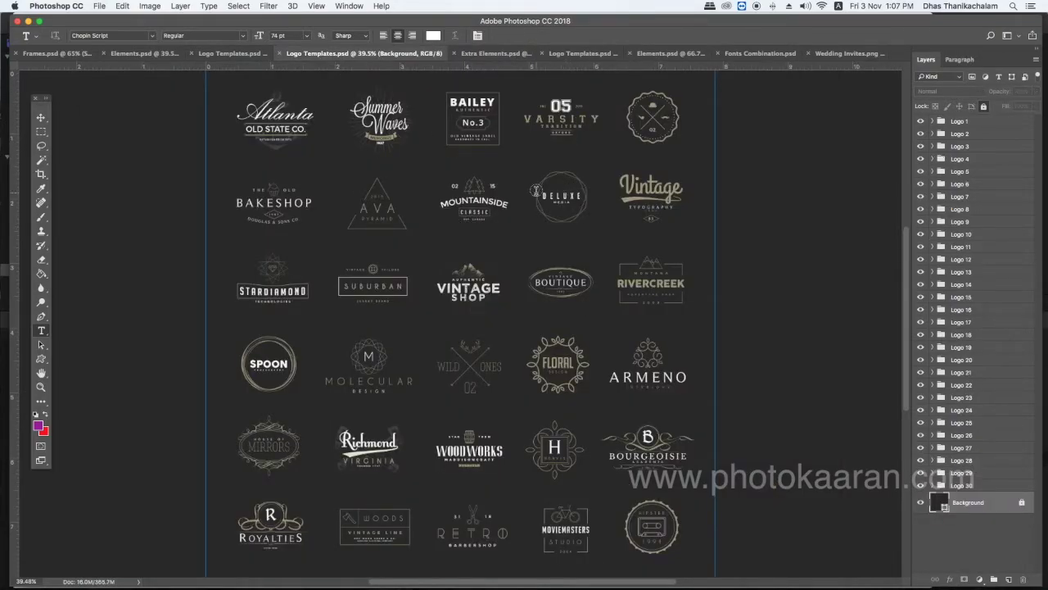
Return to Fonts Combination.psd and confirm Feel Regular as the font of the couple's names in the Group 12 design.
left_click(761, 54)
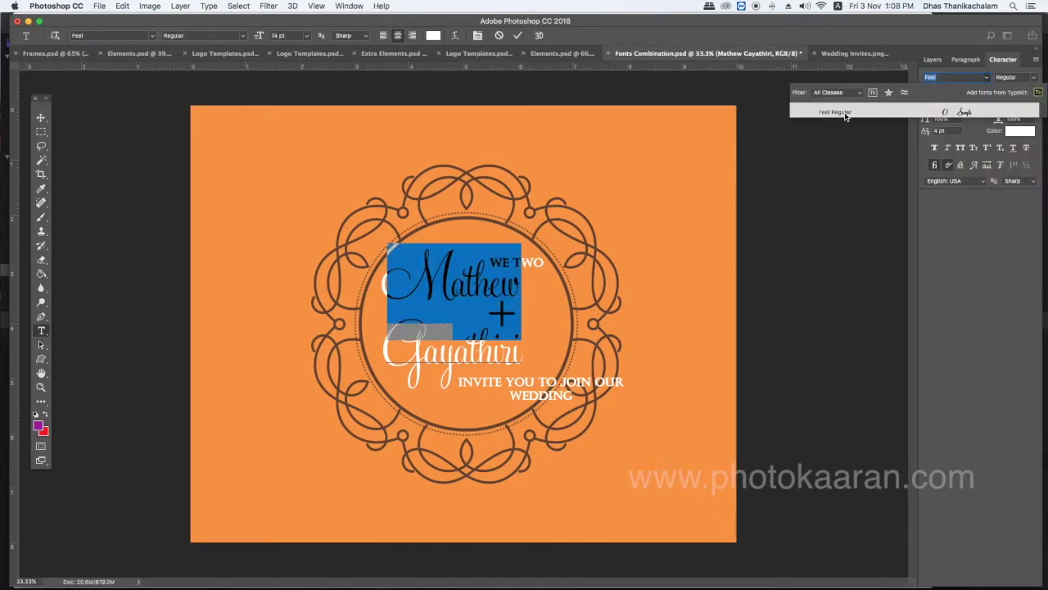
key("Return")
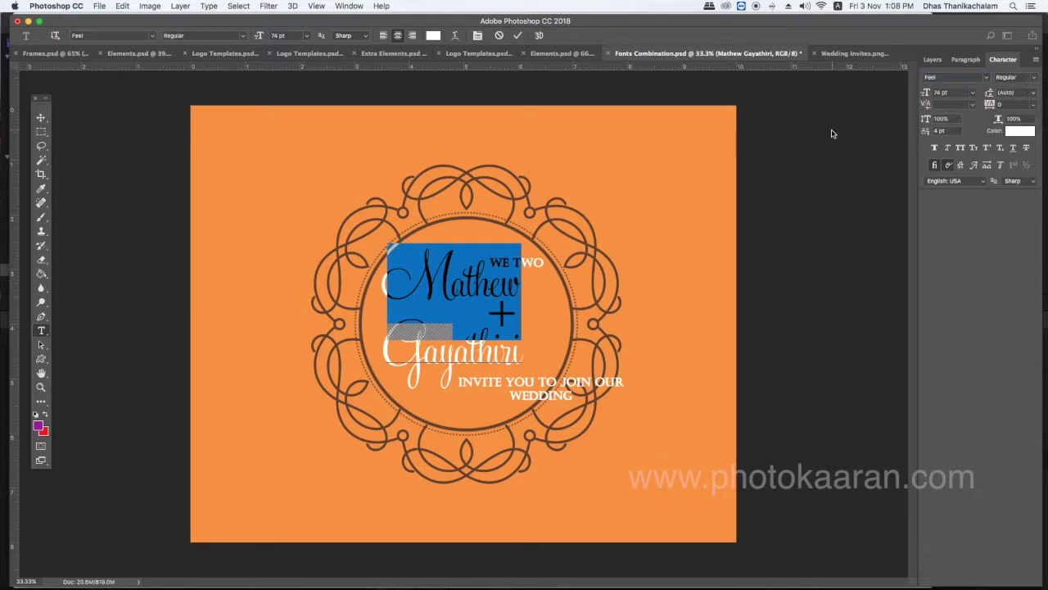
left_click(517, 36)
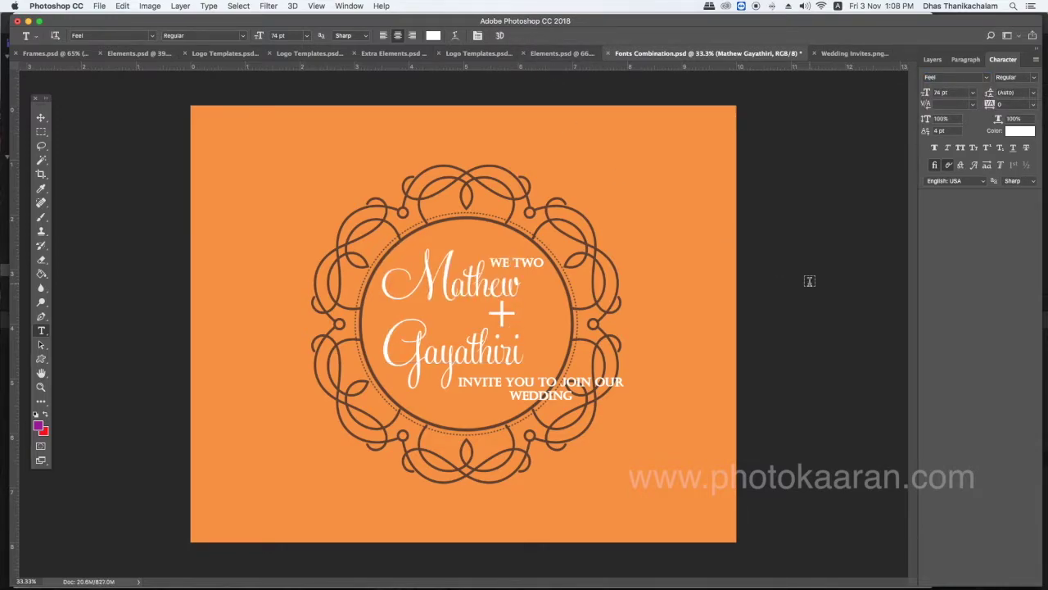
Show the Group 11 design and inspect the character settings of the couple's names text.
left_click(932, 59)
left_click(921, 260)
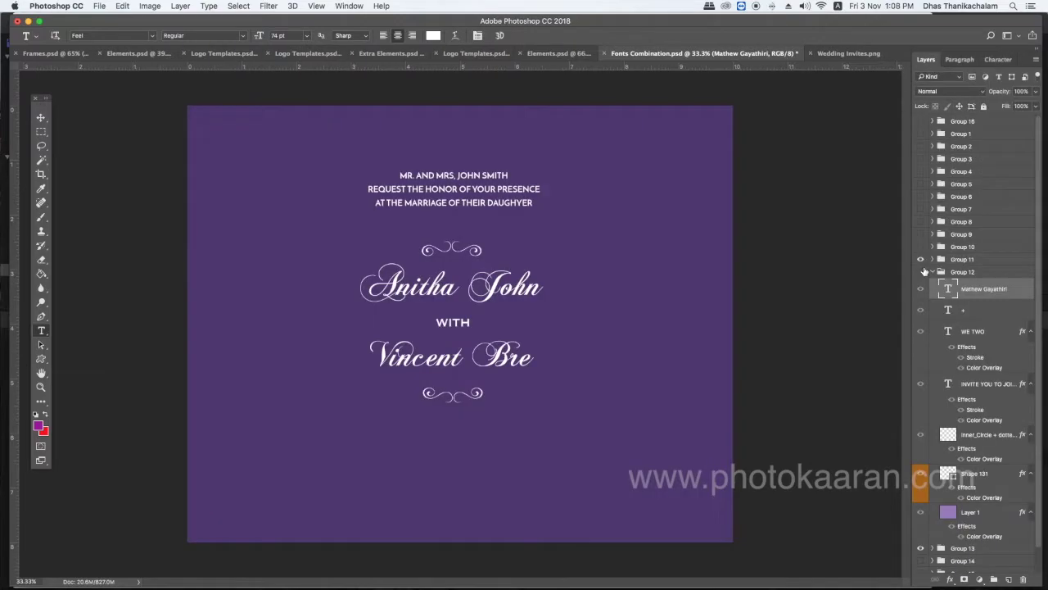
left_click_drag(372, 282, 557, 353)
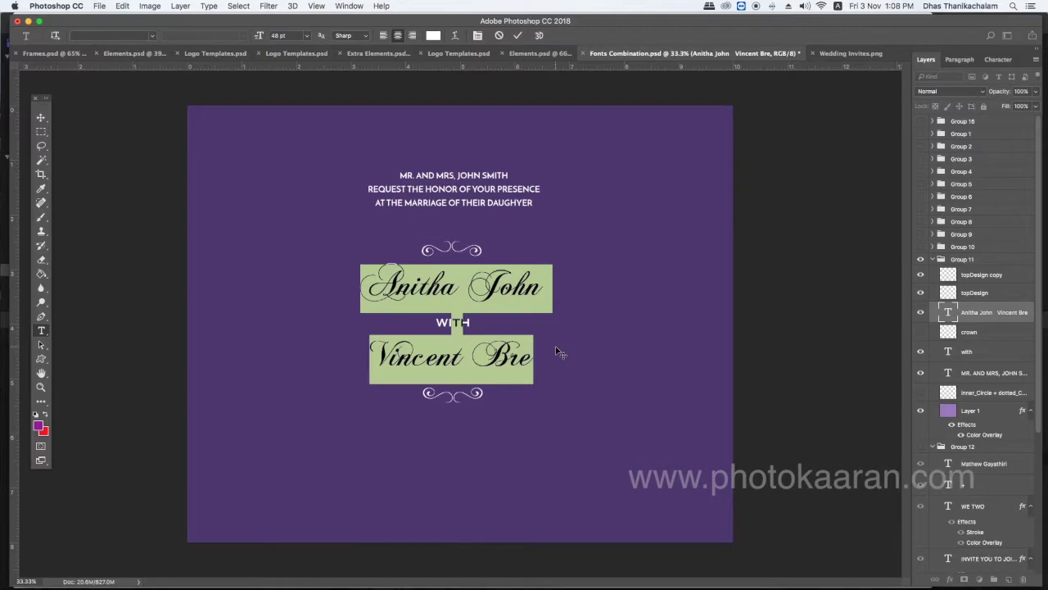
left_click(1001, 61)
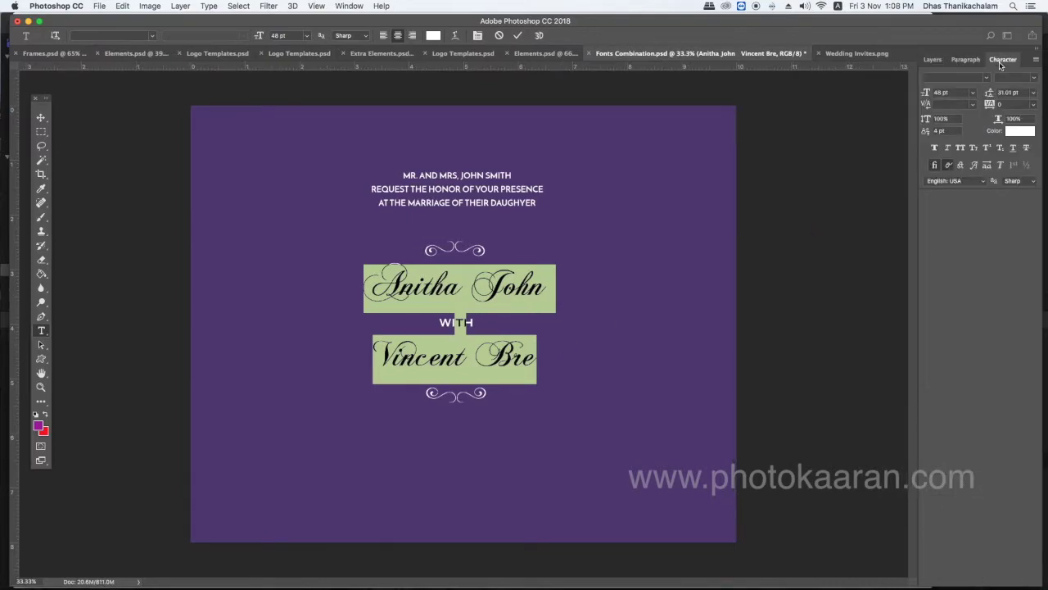
Look up the font of the upper name line alone and of the three-line heading in the Group 11 design.
key("Left")
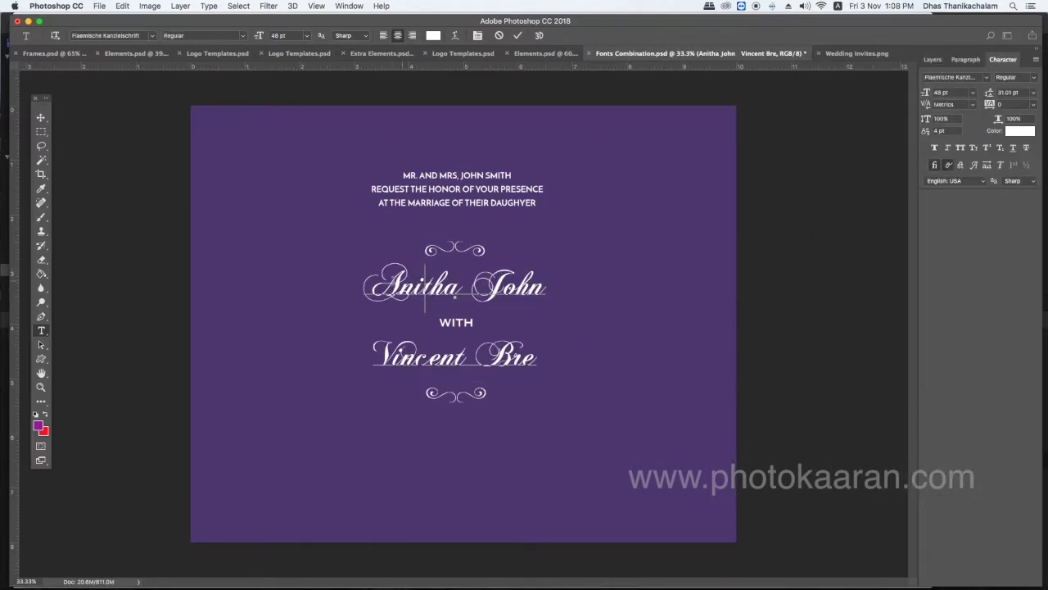
key("shift+Right")
key("shift+Right")
key("shift+Right")
key("shift+Right")
key("shift+Right")
key("shift+Right")
key("shift+Right")
key("shift+Right")
key("shift+Right")
key("shift+Right")
key("shift+Right")
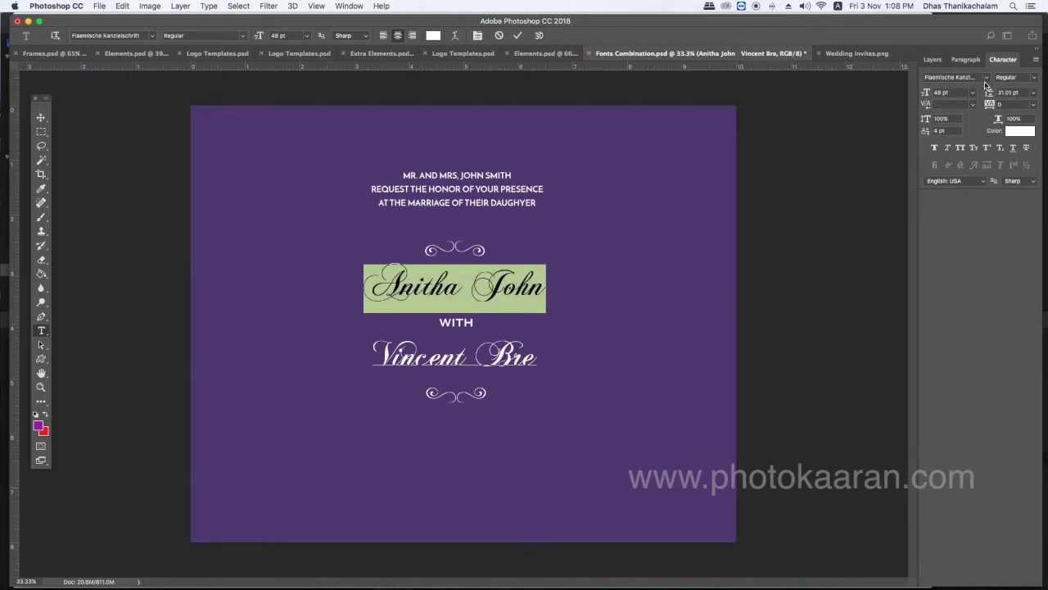
left_click(987, 78)
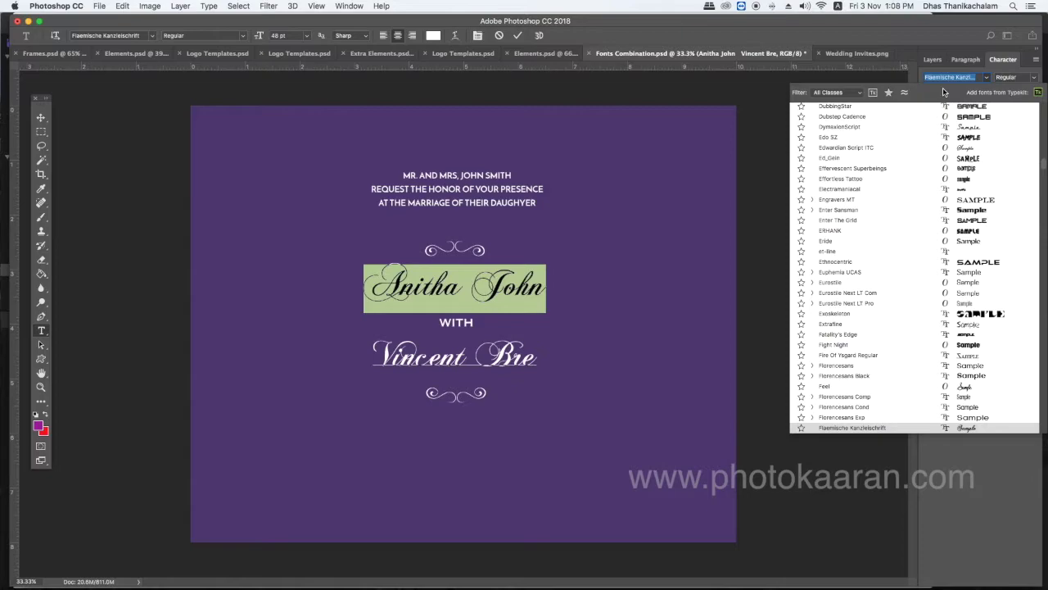
left_click(778, 89)
left_click_drag(405, 177, 538, 206)
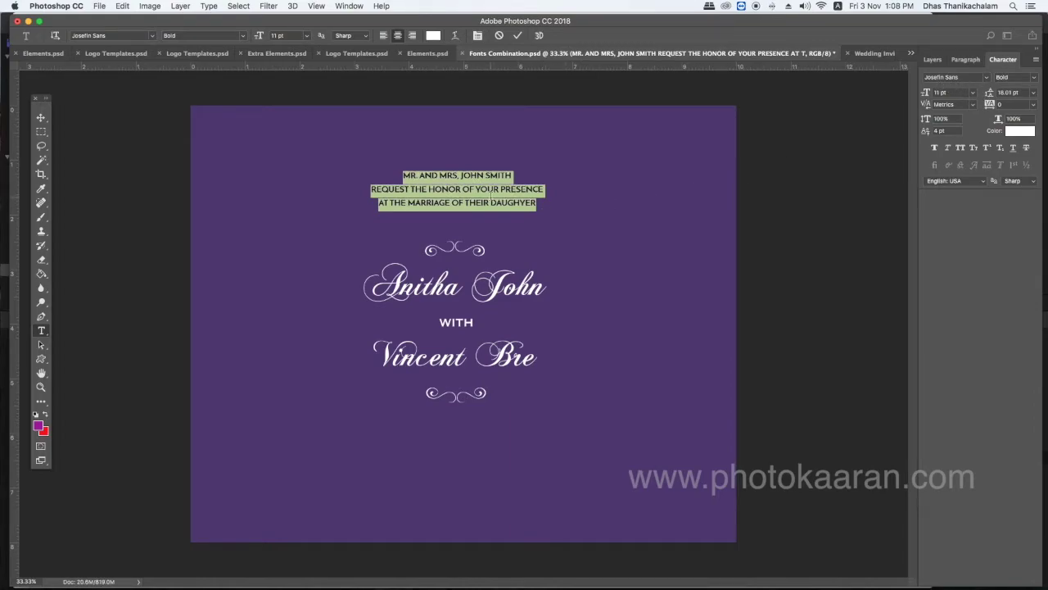
left_click(517, 35)
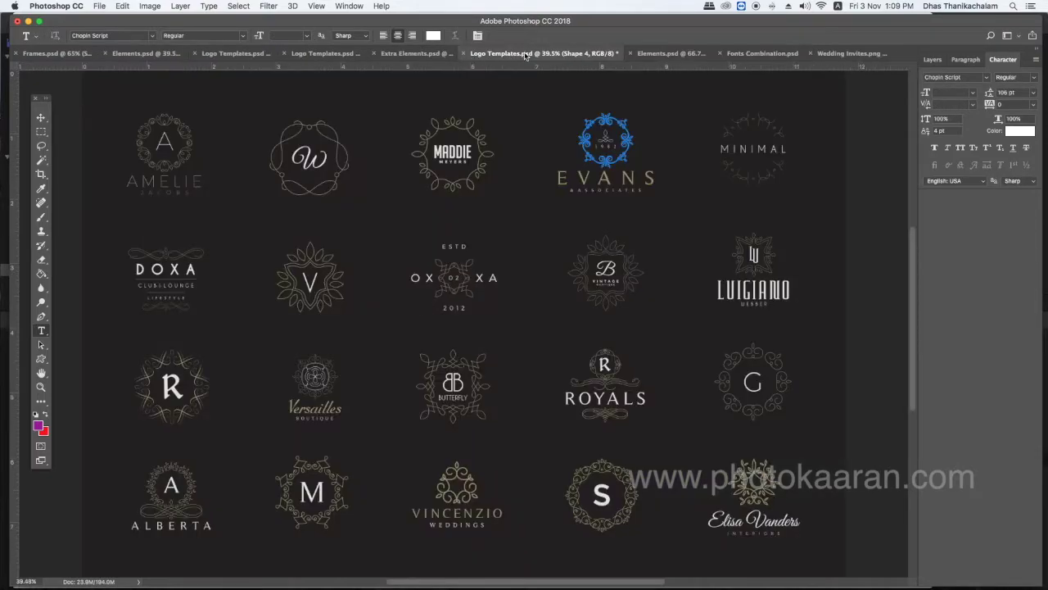
Look at the other element documents, and check the font of the couple's names in the Group 10 design of Fonts Combination.psd.
left_click(651, 58)
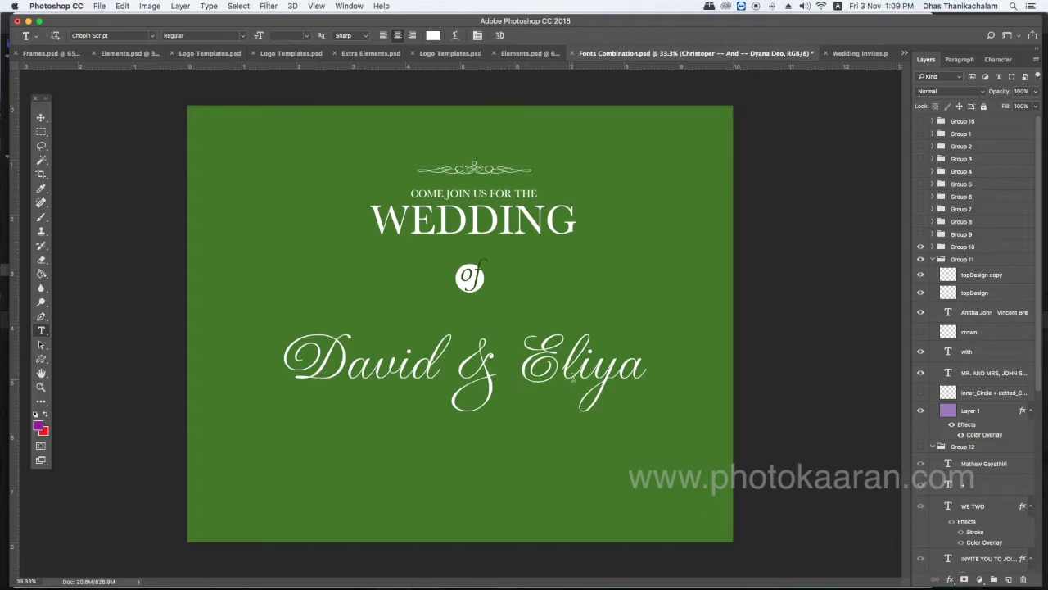
left_click_drag(292, 358, 645, 360)
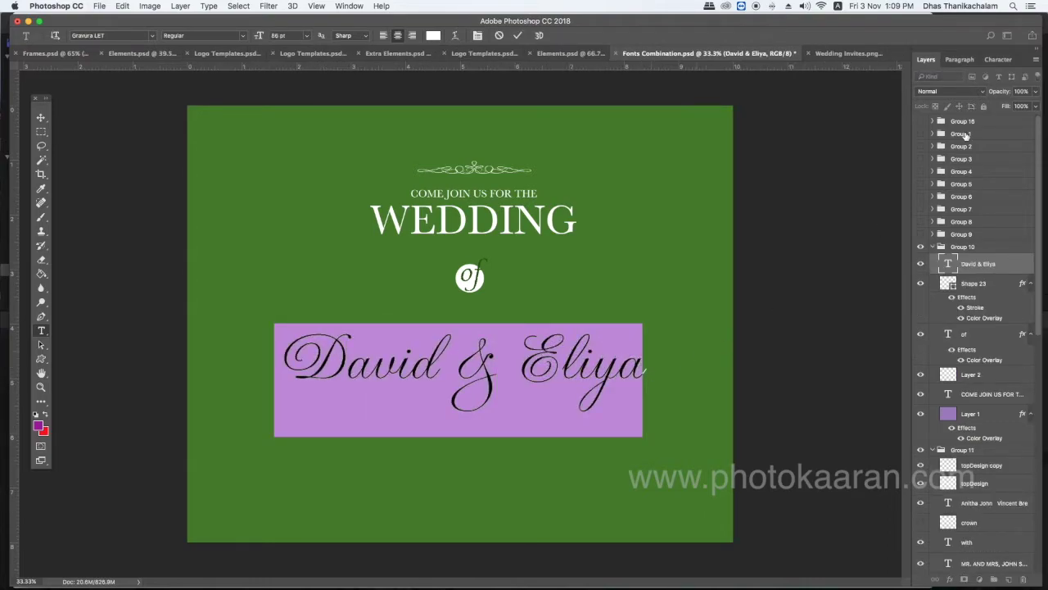
left_click(1004, 60)
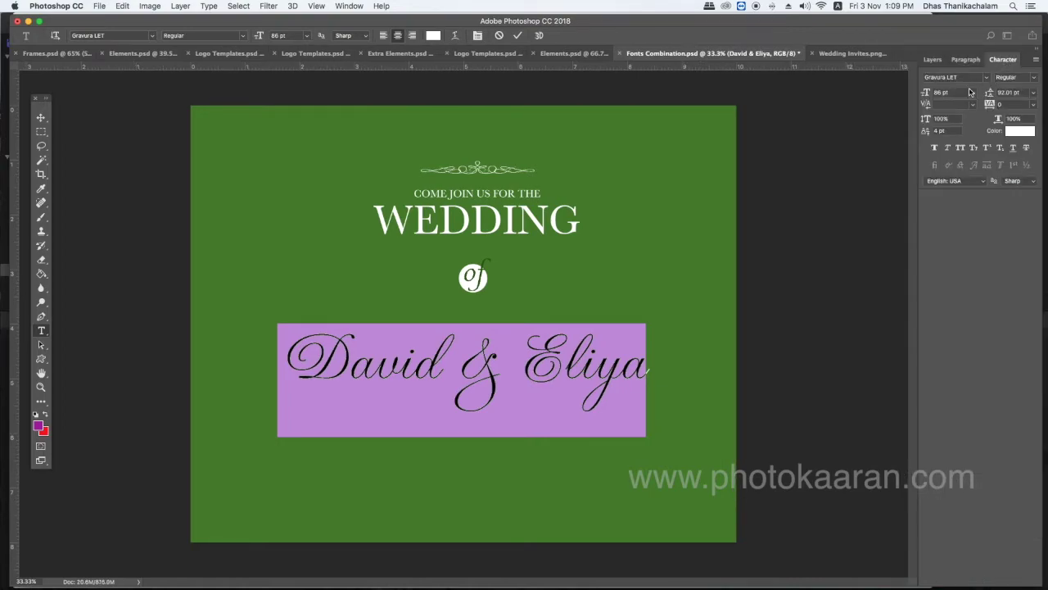
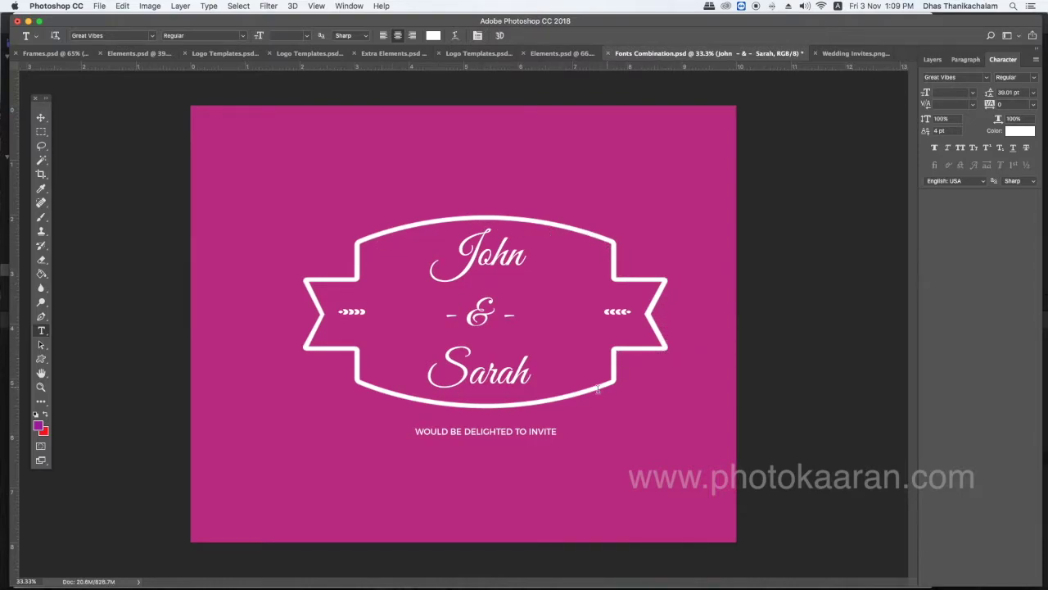
Check the character settings of the "WOULD BE DELIGHTED TO INVITE" line in the Group 9 design.
left_click_drag(415, 432, 566, 443)
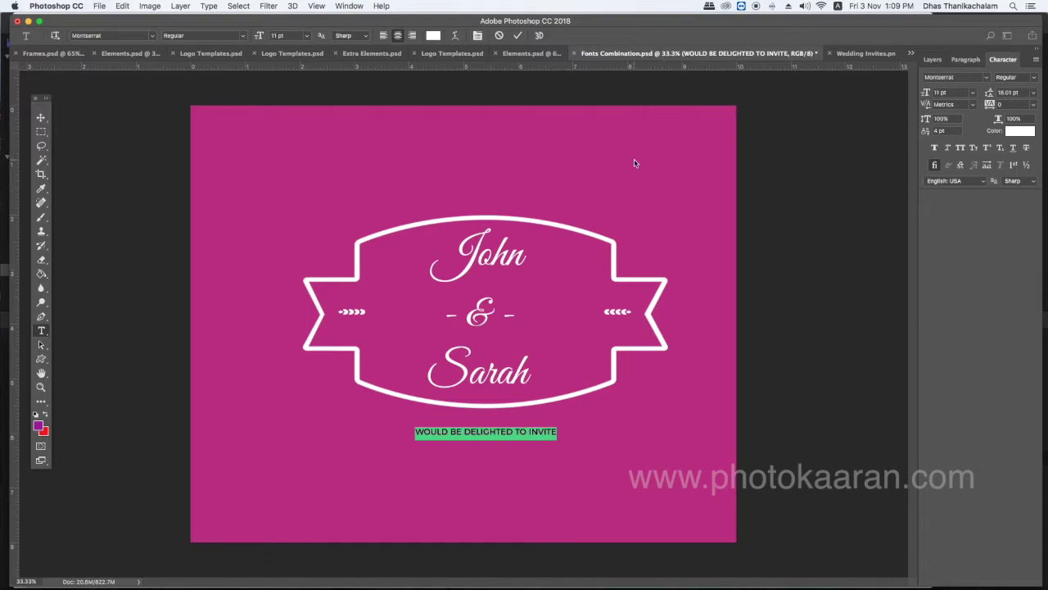
left_click(518, 36)
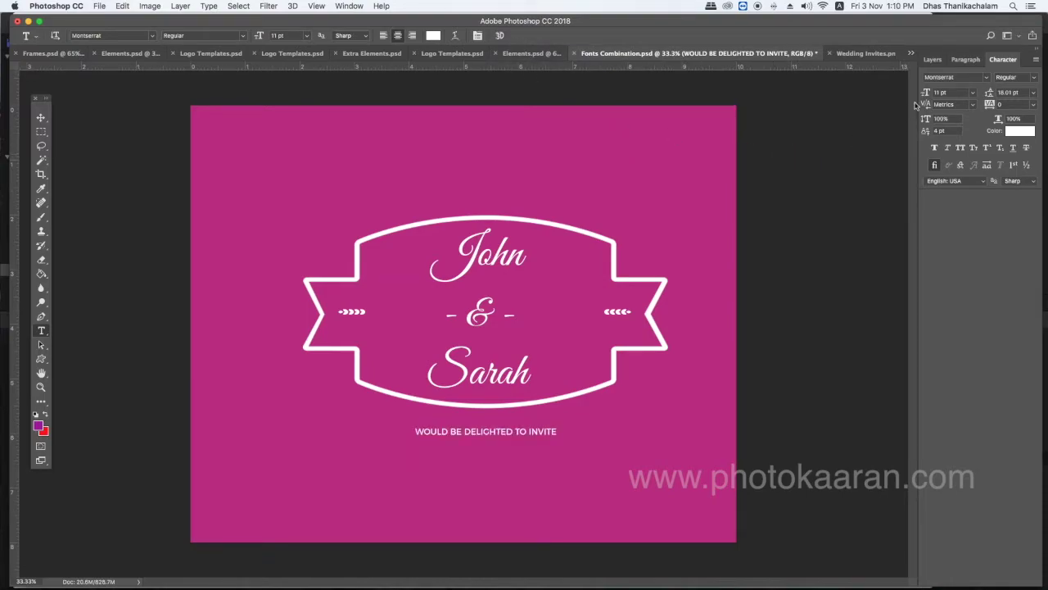
Show the Group 8 design and check the fonts of the couple's names and the "JOIN US FOR THE UNION OF" line.
left_click(932, 59)
left_click(920, 222)
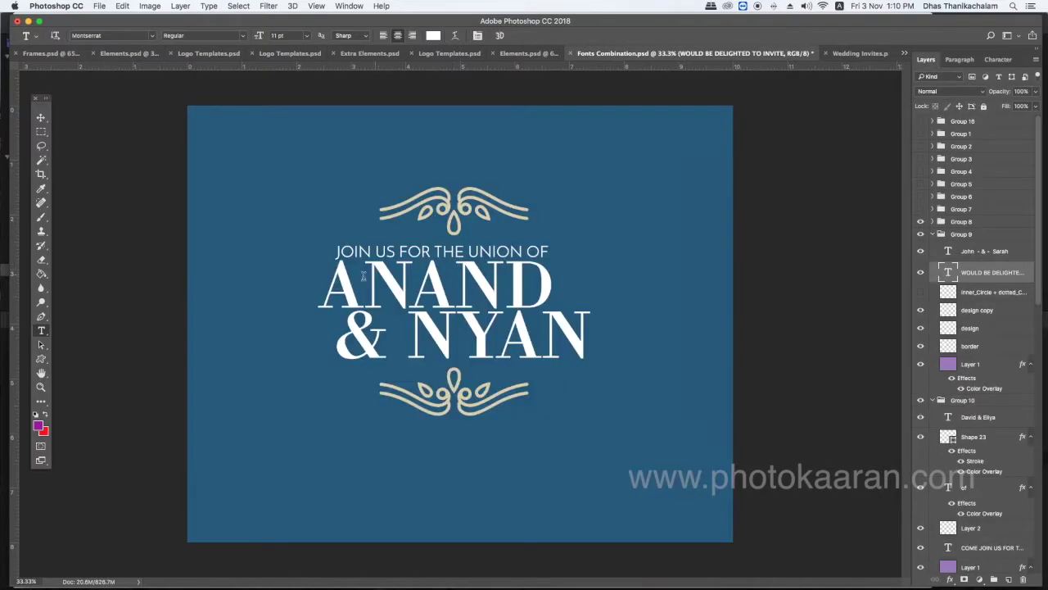
left_click_drag(319, 283, 561, 286)
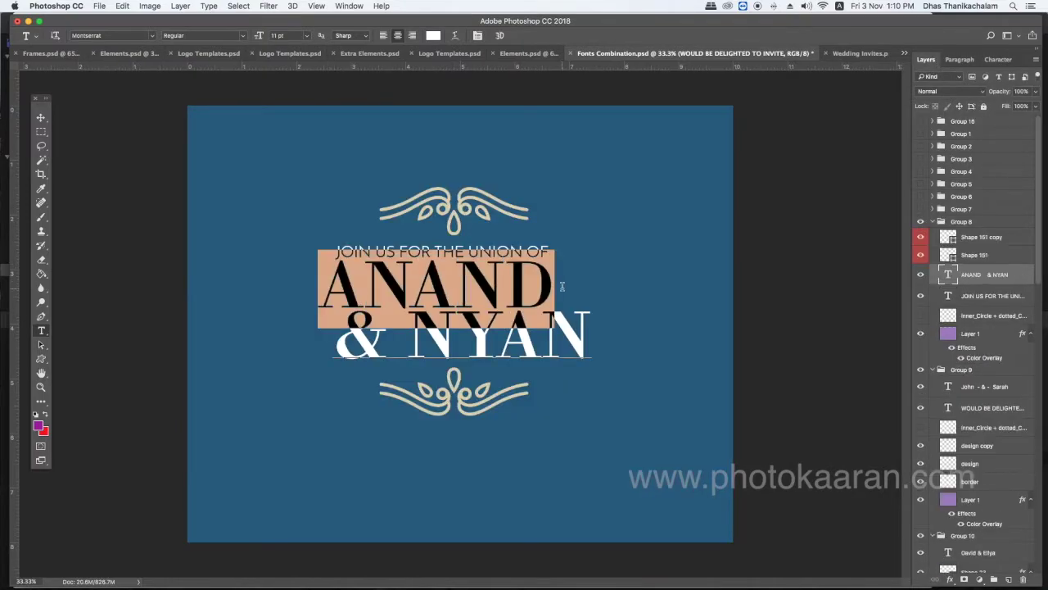
left_click(1002, 59)
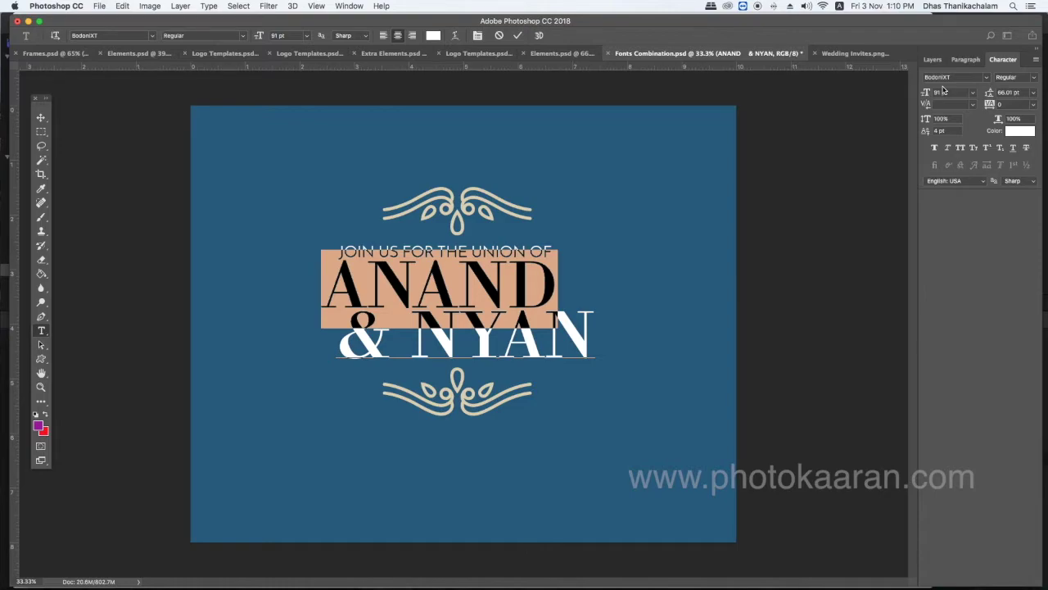
left_click(518, 35)
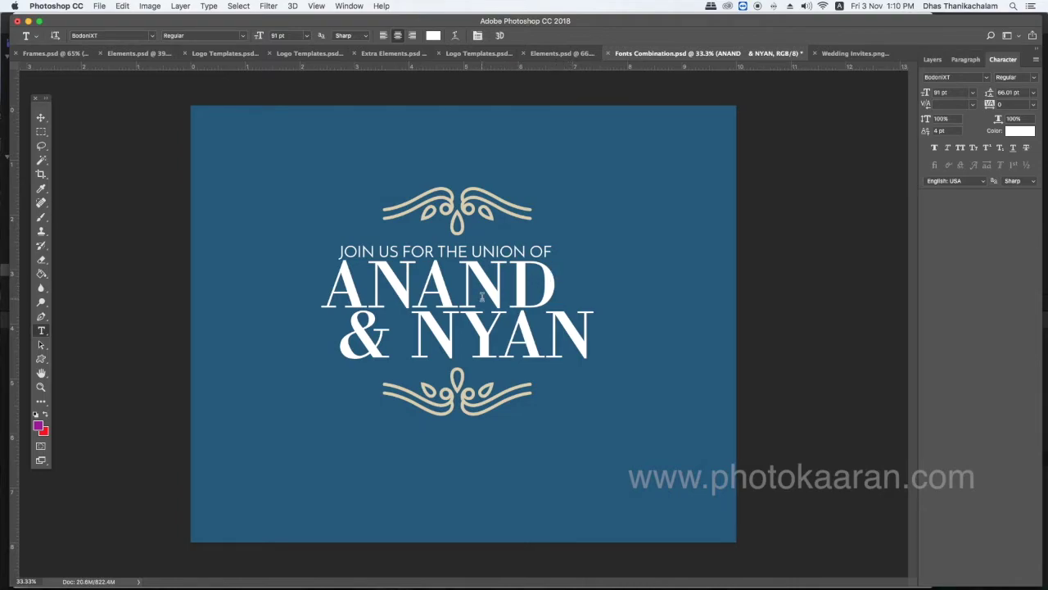
left_click_drag(339, 254, 568, 253)
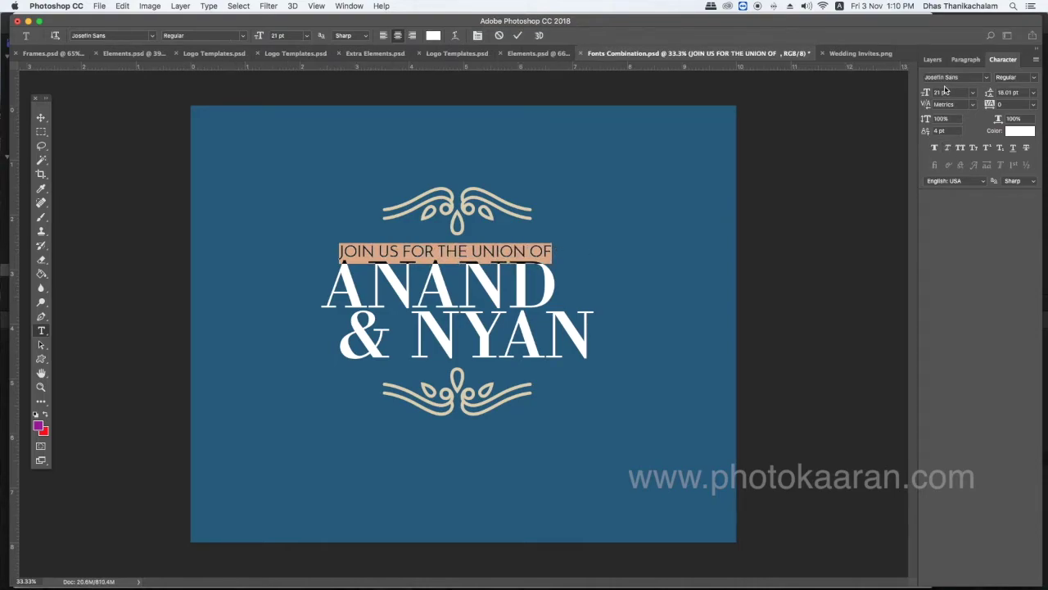
left_click(518, 35)
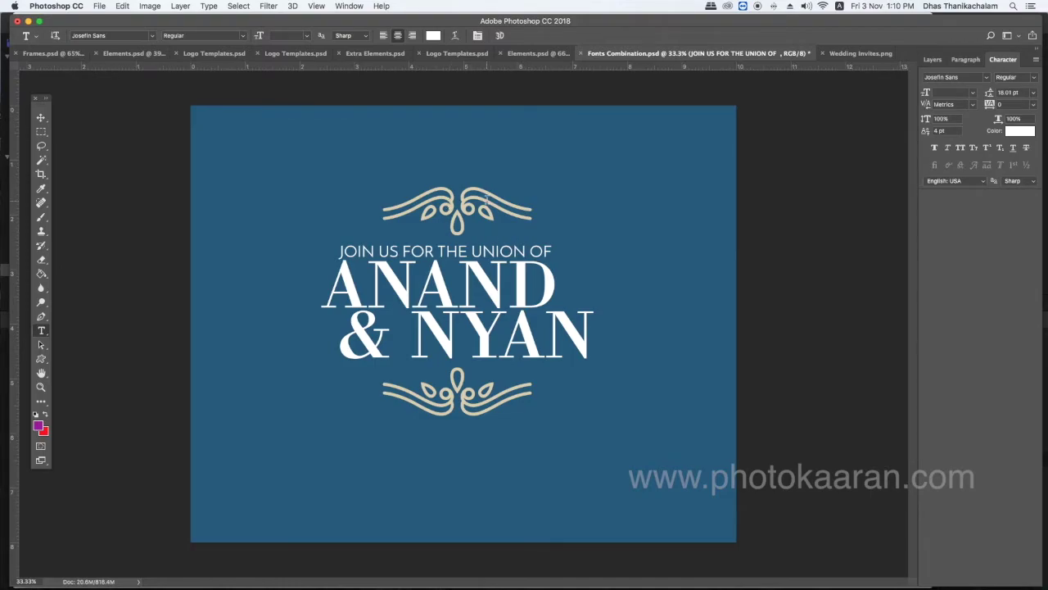
Show the Group 7 design and check the character settings of the upper name line inside the circle.
left_click(932, 59)
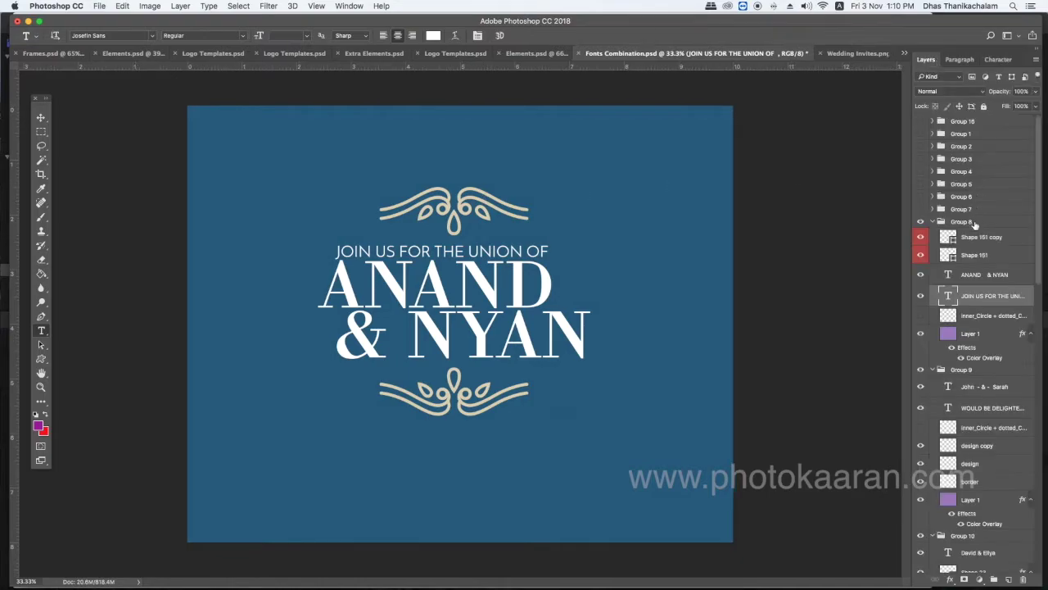
left_click(921, 212)
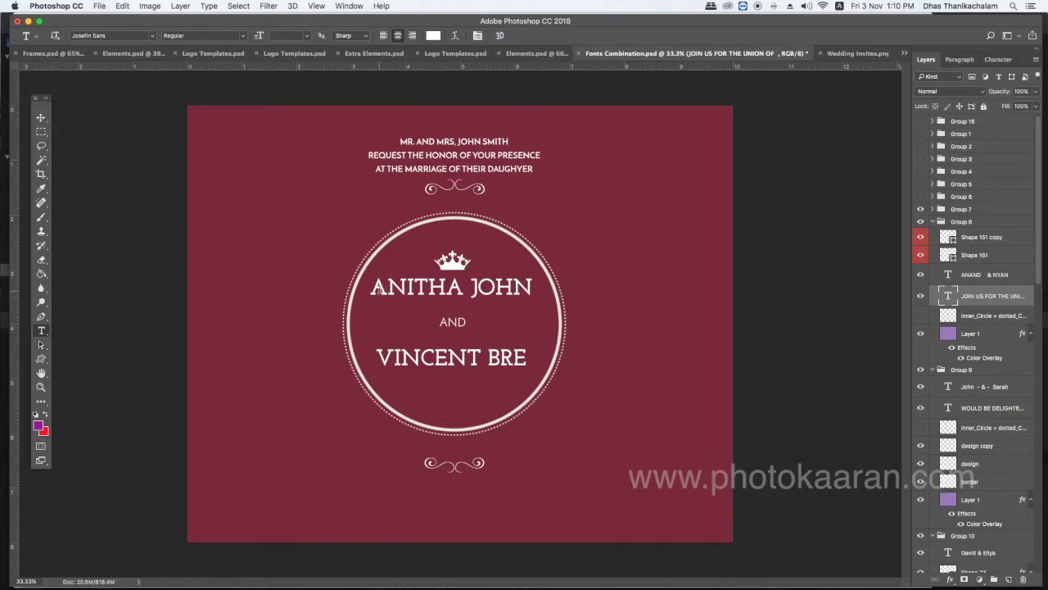
left_click_drag(371, 286, 573, 287)
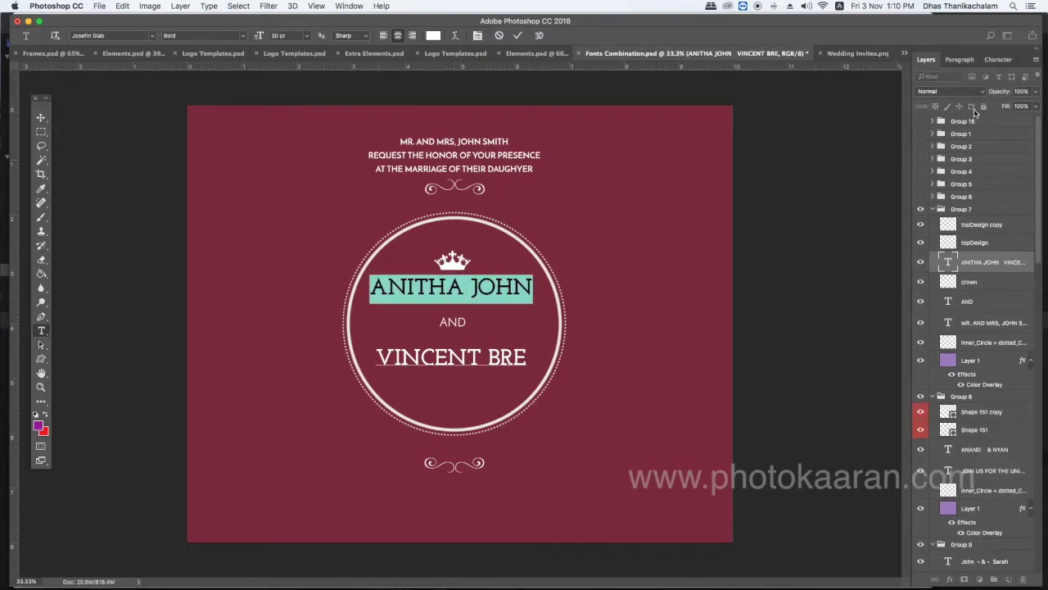
left_click(1002, 60)
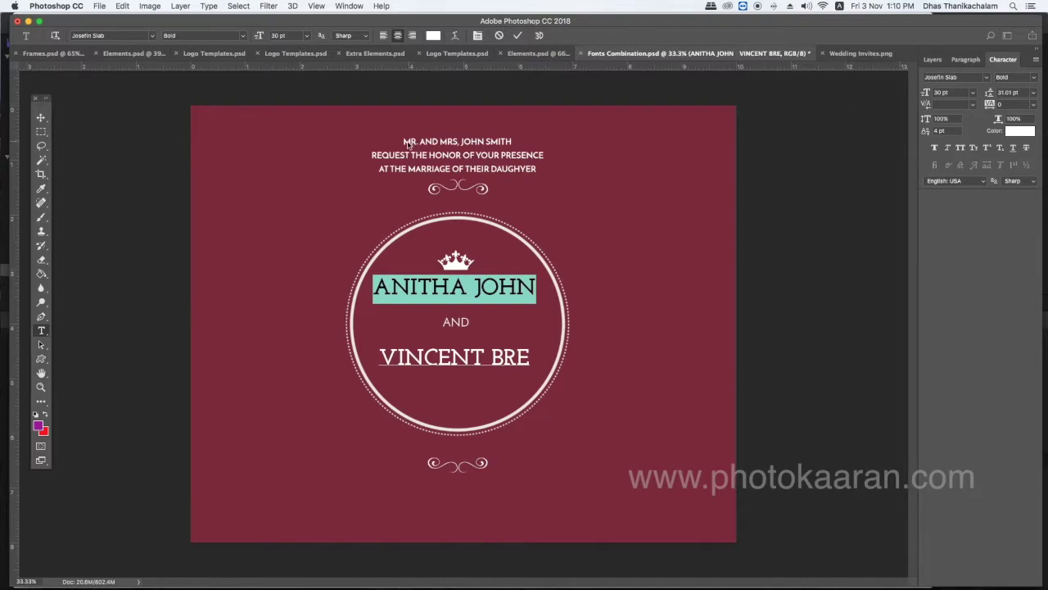
left_click(517, 36)
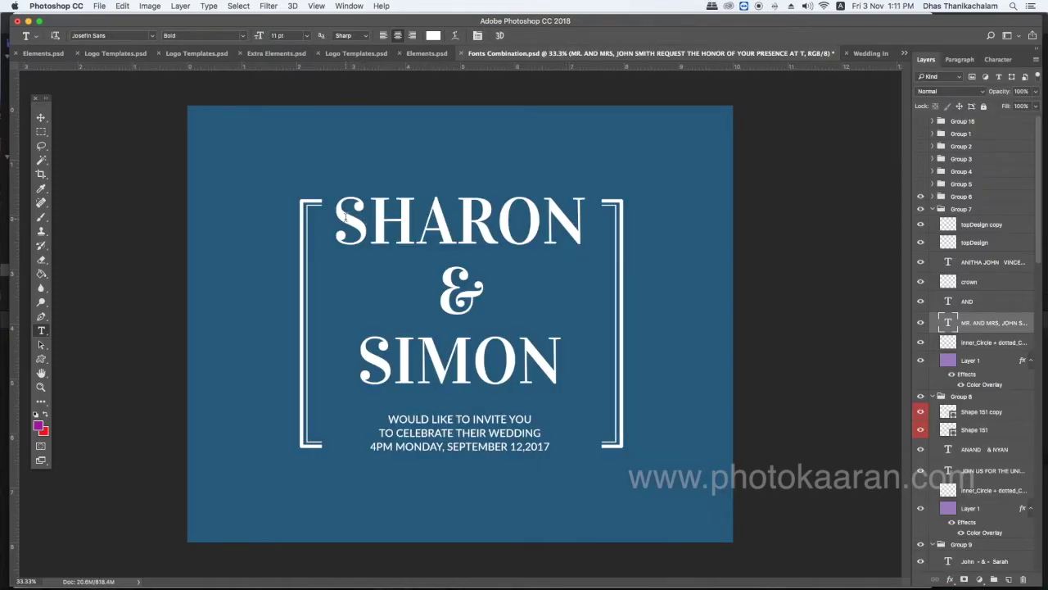
Check the font of the upper name in the Group 6 design, and bring its layers back into view.
double_click(567, 222)
left_click(1007, 62)
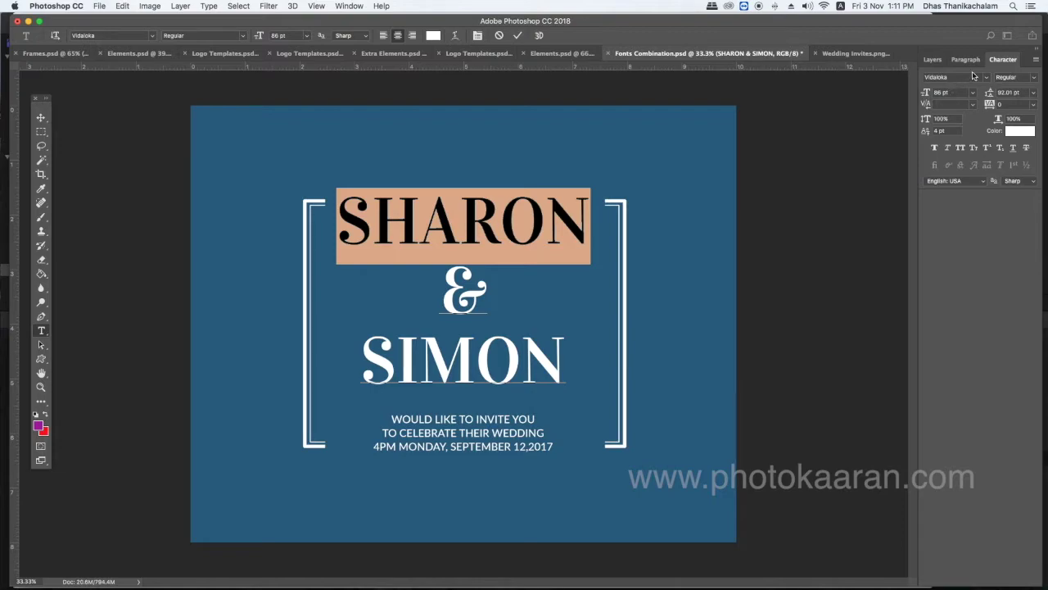
left_click(933, 60)
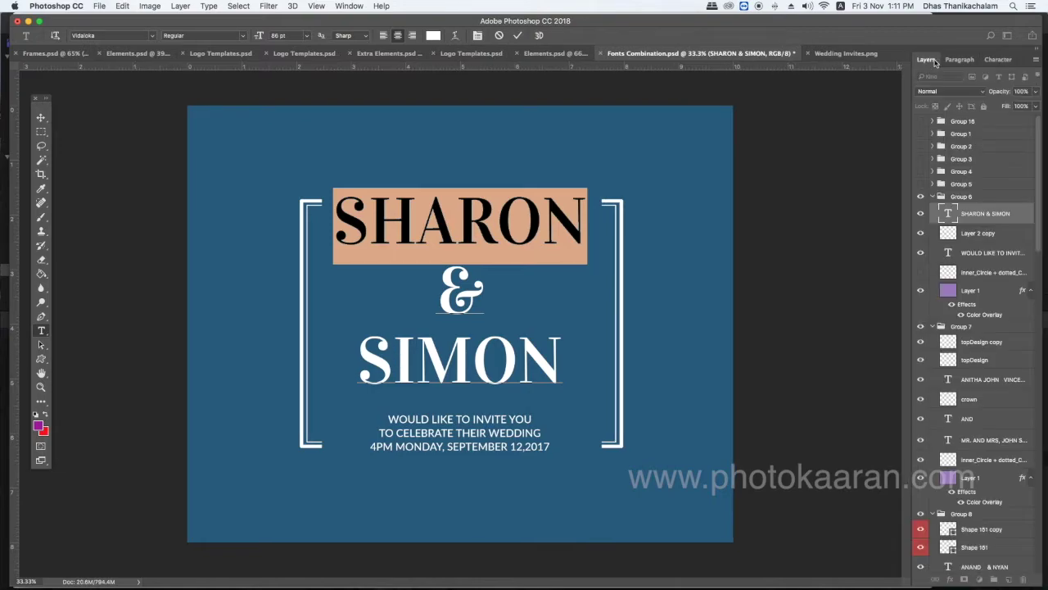
left_click(517, 36)
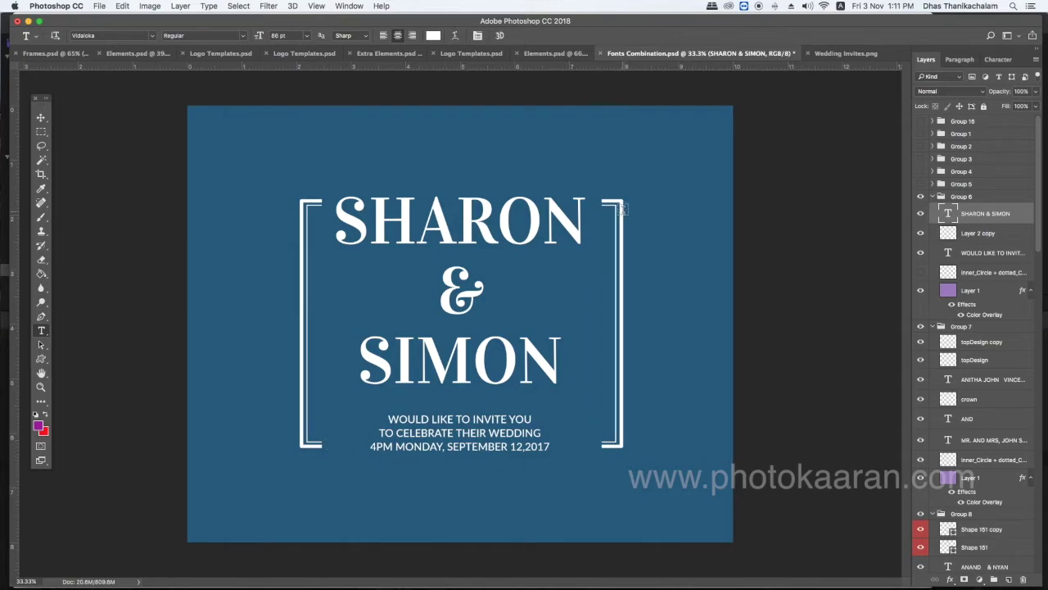
Marquee the text area inside the bracket frame of the Group 6 design, and deselect it.
key("m")
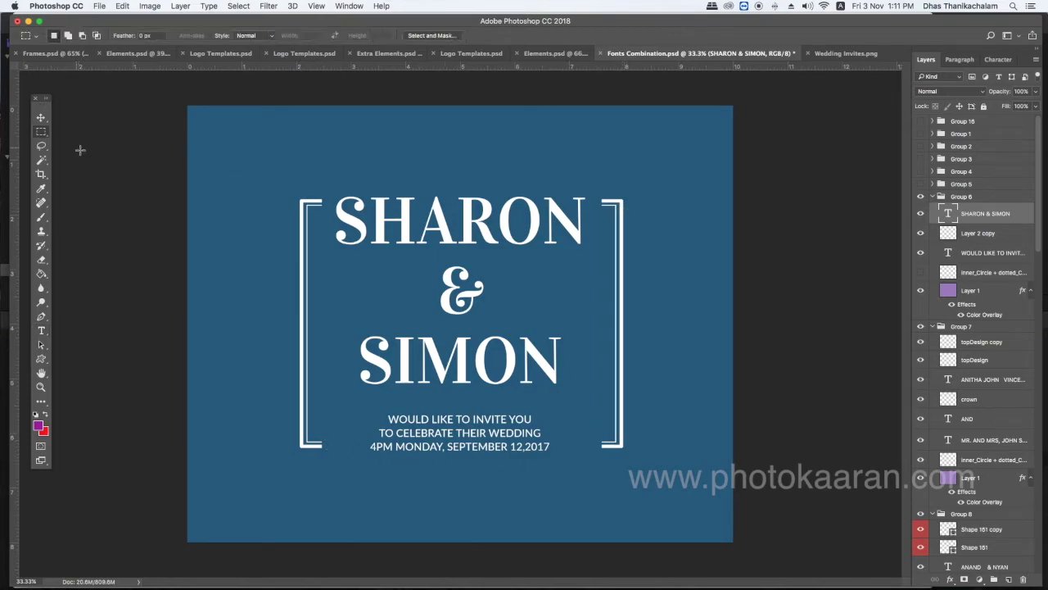
left_click_drag(323, 194, 602, 476)
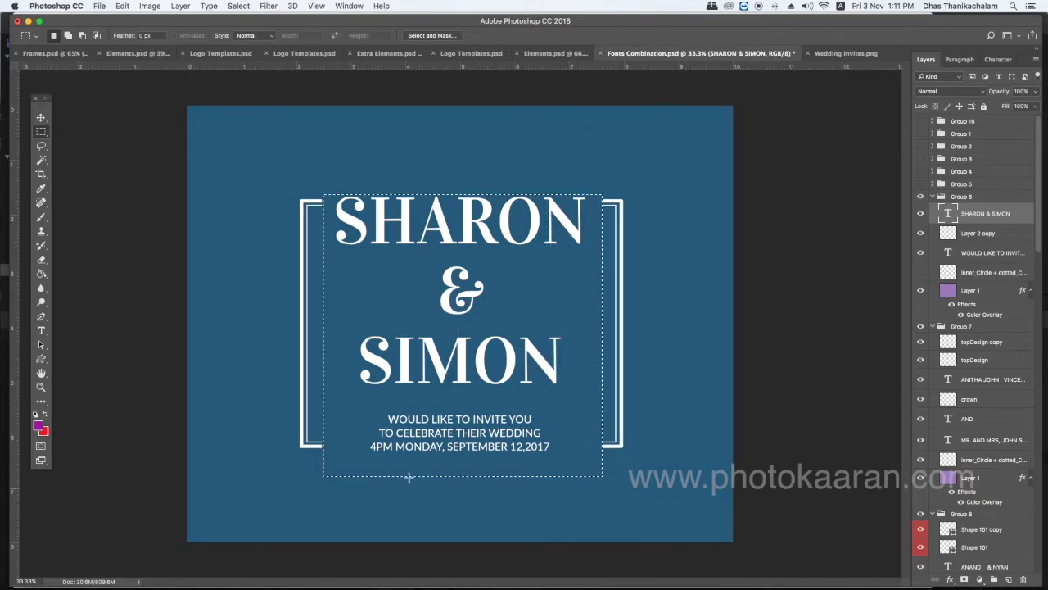
left_click(581, 432)
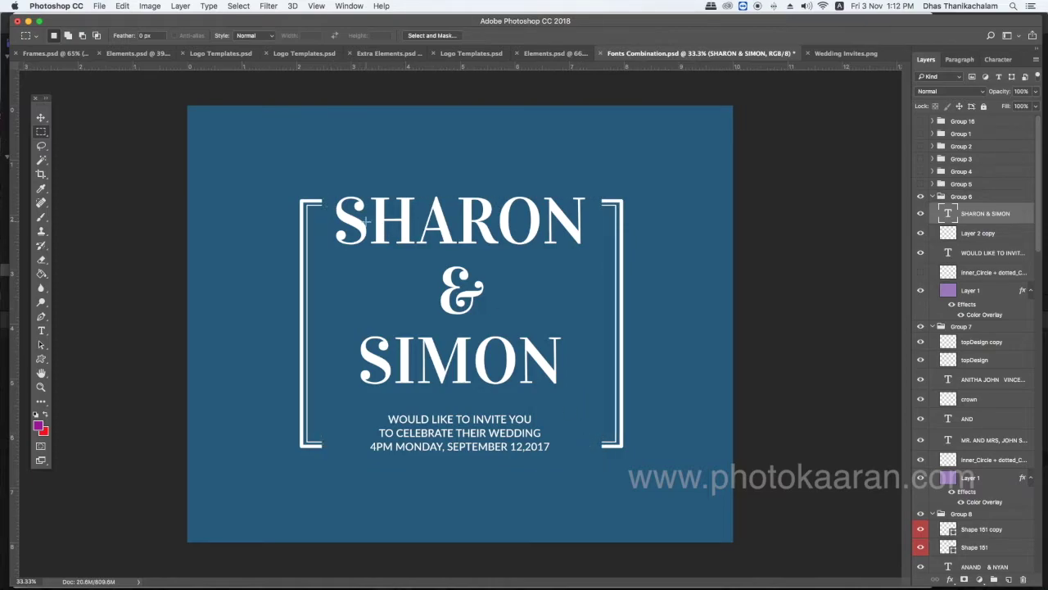
key("v")
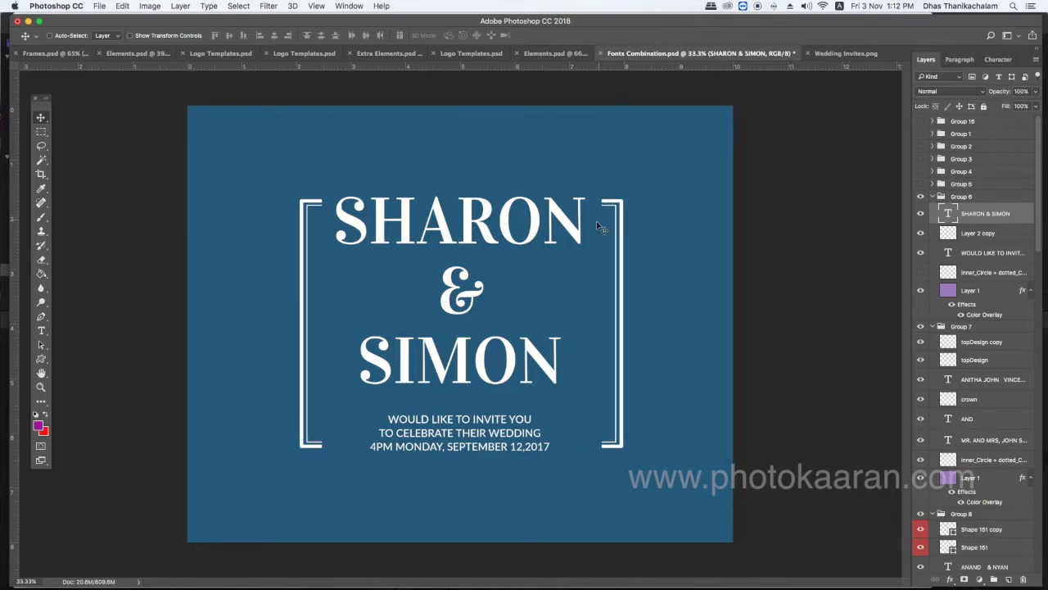
Bring up the Group 5 design and check the fonts of the couple's names and the large ampersand.
left_click(200, 57)
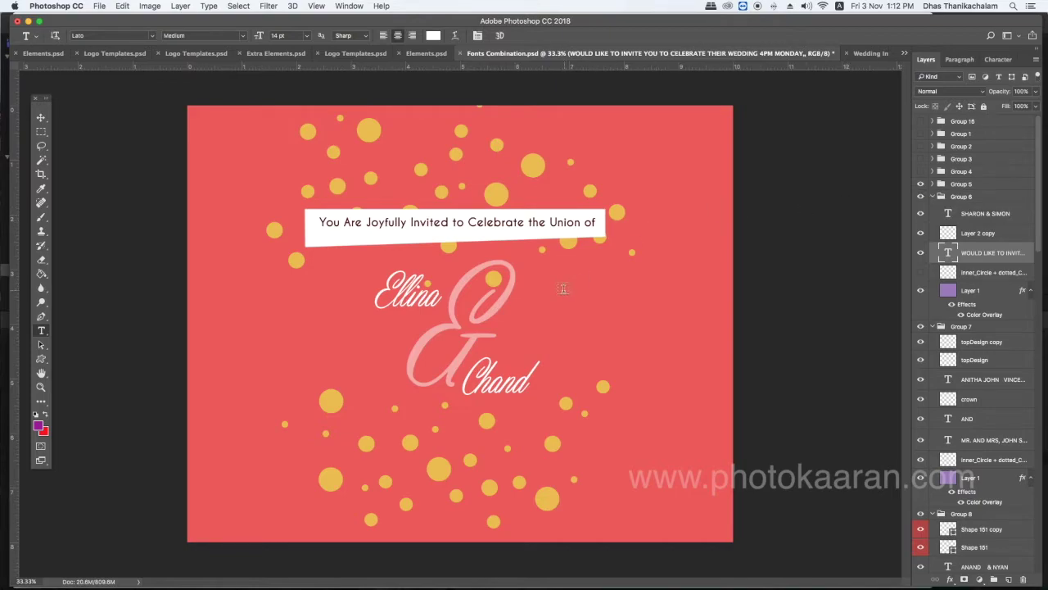
double_click(385, 284)
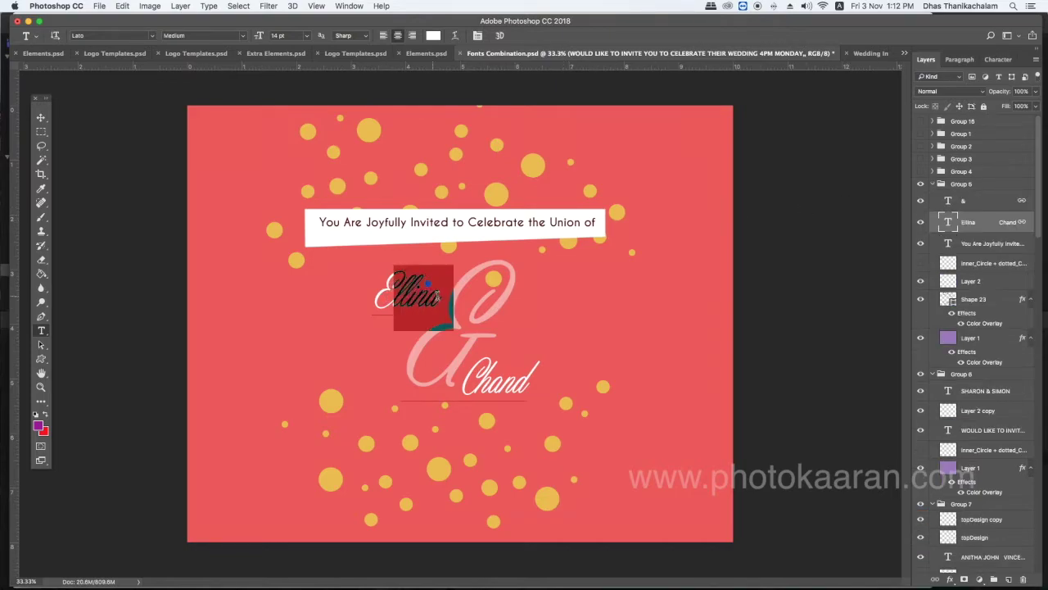
left_click(1003, 60)
left_click(517, 35)
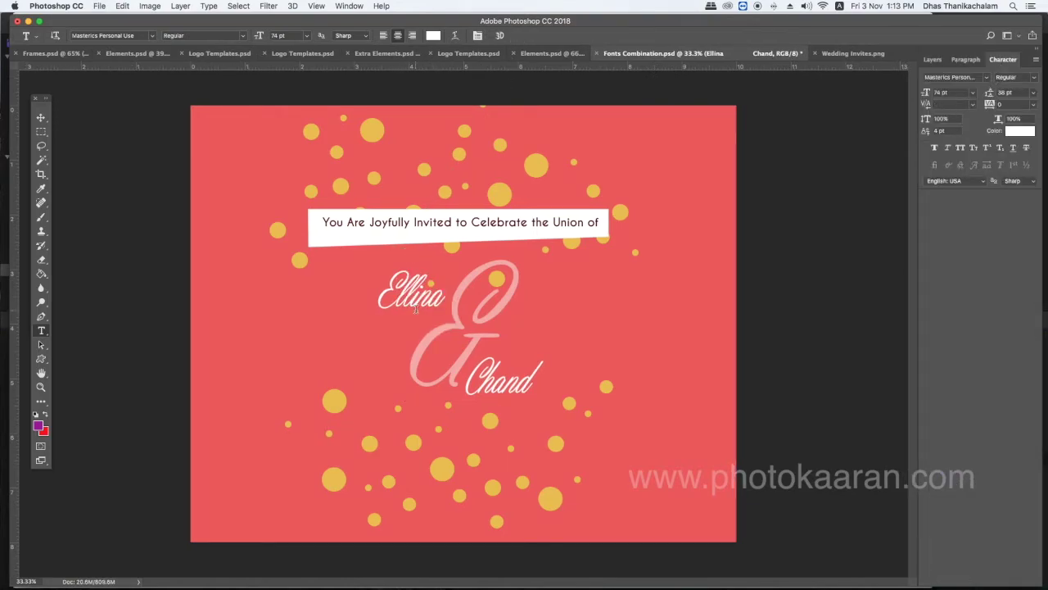
left_click(467, 308)
left_click(467, 308)
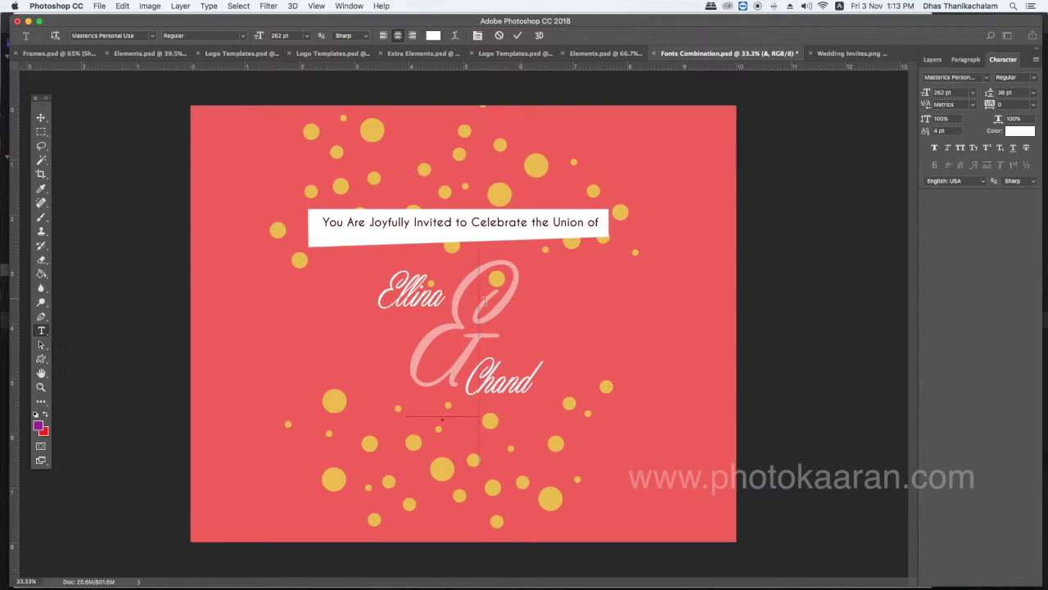
key("Escape")
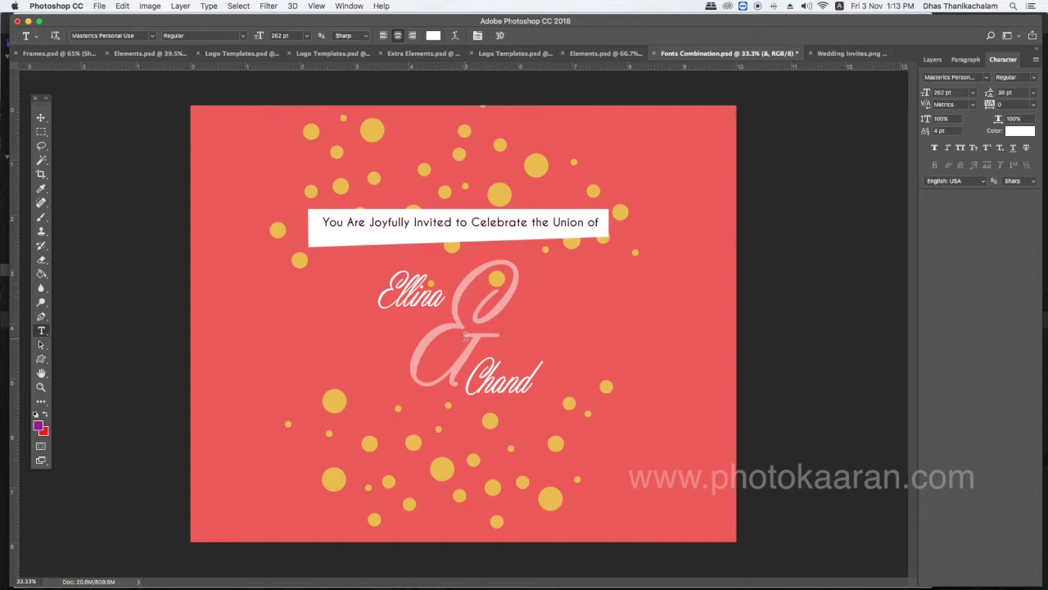
Check the font of the "You Are Joyfully Invited to Celebrate the Union of" line, and look at the Logo Templates.psd document.
left_click_drag(323, 222, 601, 229)
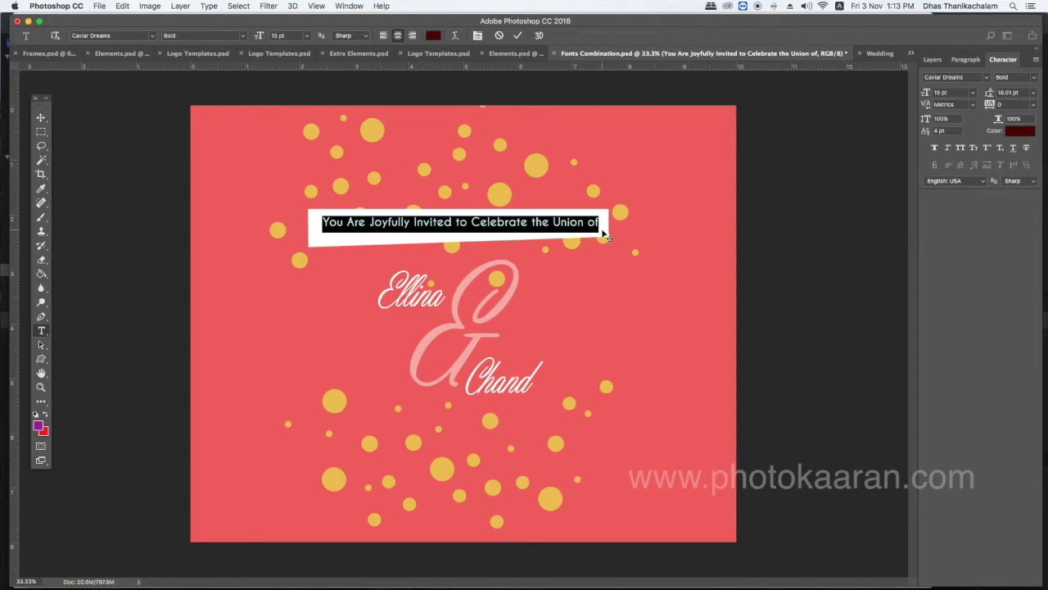
left_click(932, 60)
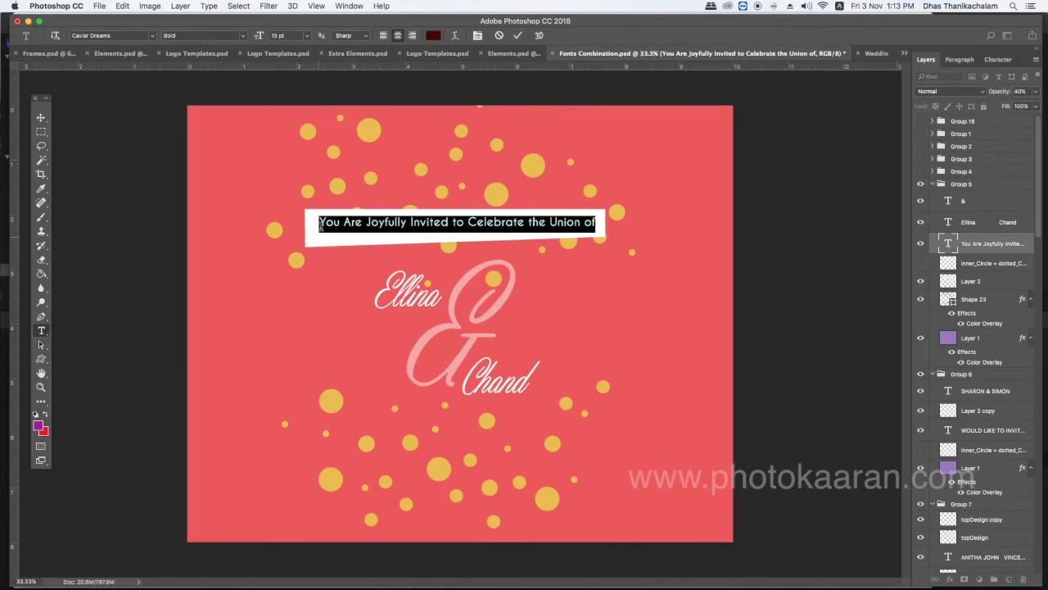
key("super+Return")
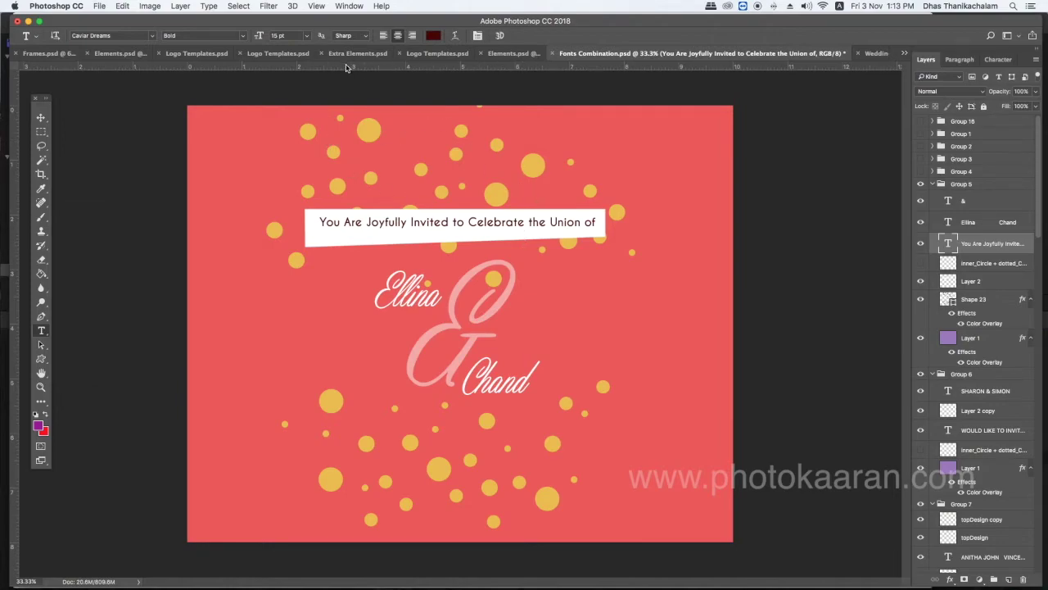
left_click(278, 53)
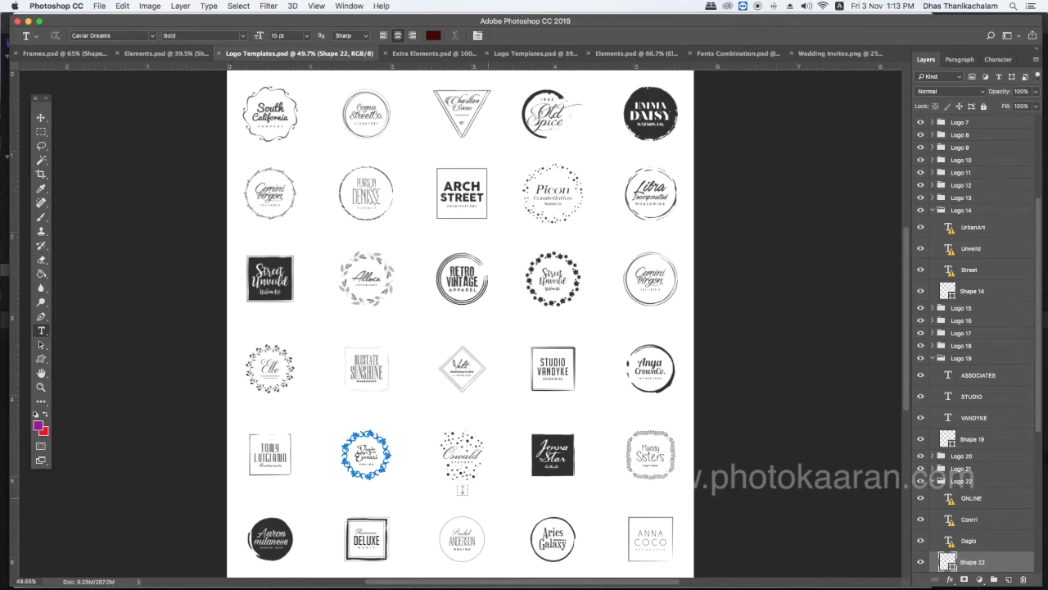
left_click(746, 57)
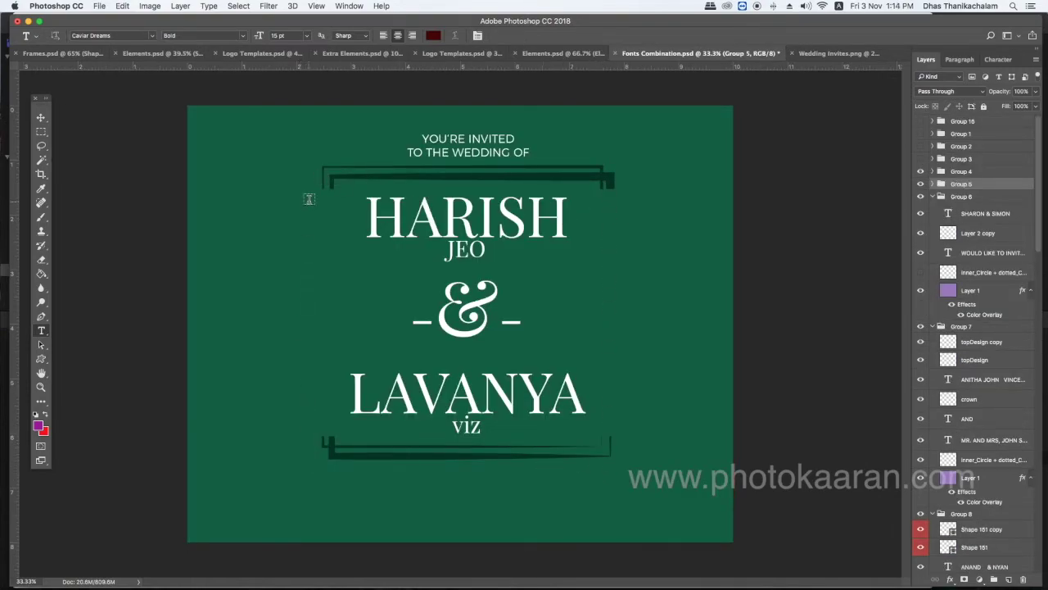
Marquee the area around the couple's names in the Group 4 design, and deselect it.
key("m")
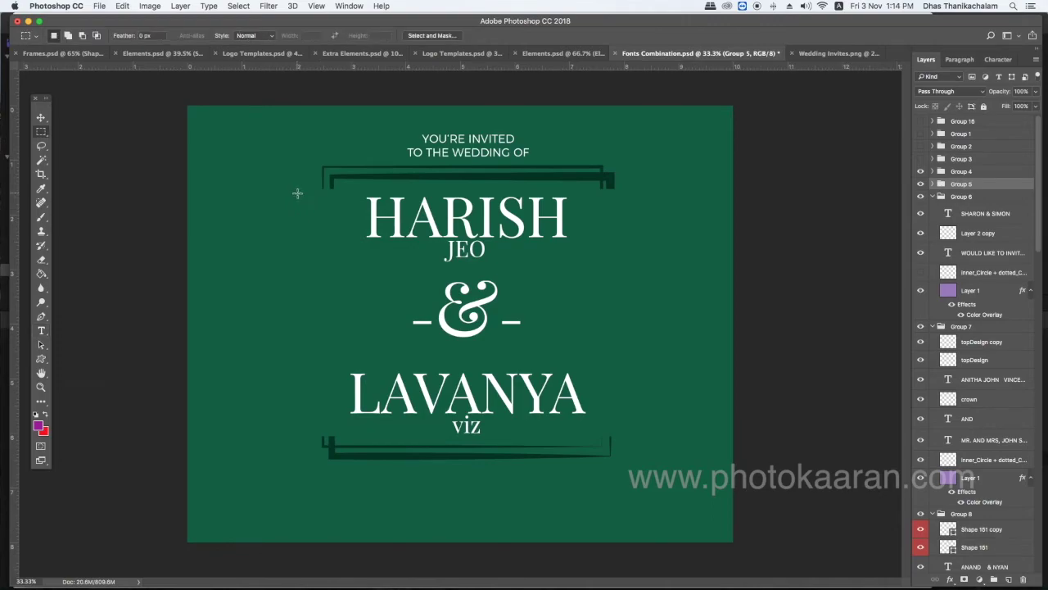
left_click_drag(297, 193, 644, 423)
left_click(662, 414)
Check the character settings of the upper name in the Group 4 design.
key("t")
left_click_drag(370, 211, 585, 233)
left_click(999, 59)
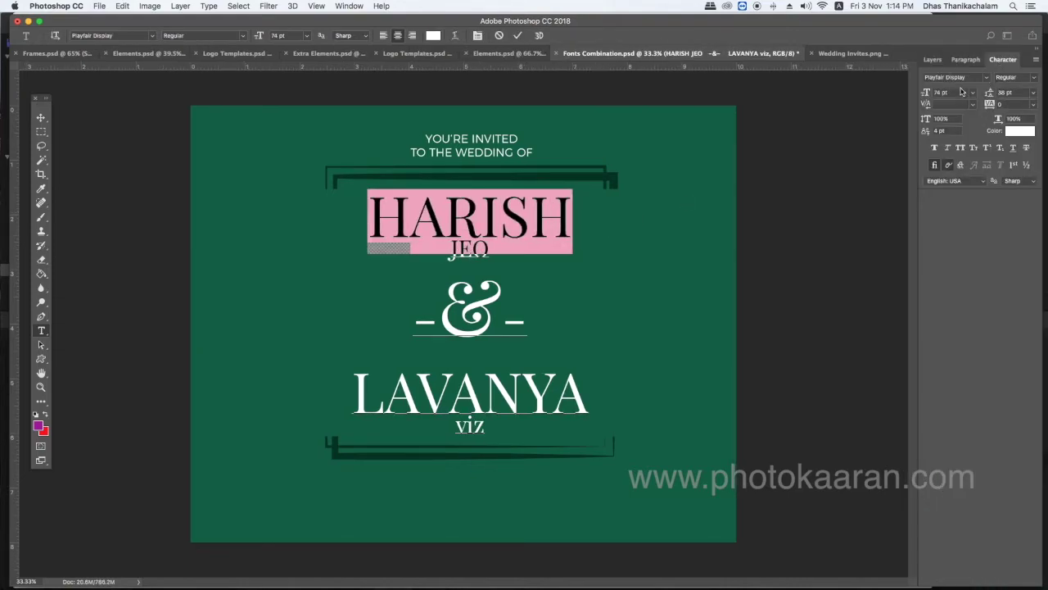
left_click(518, 36)
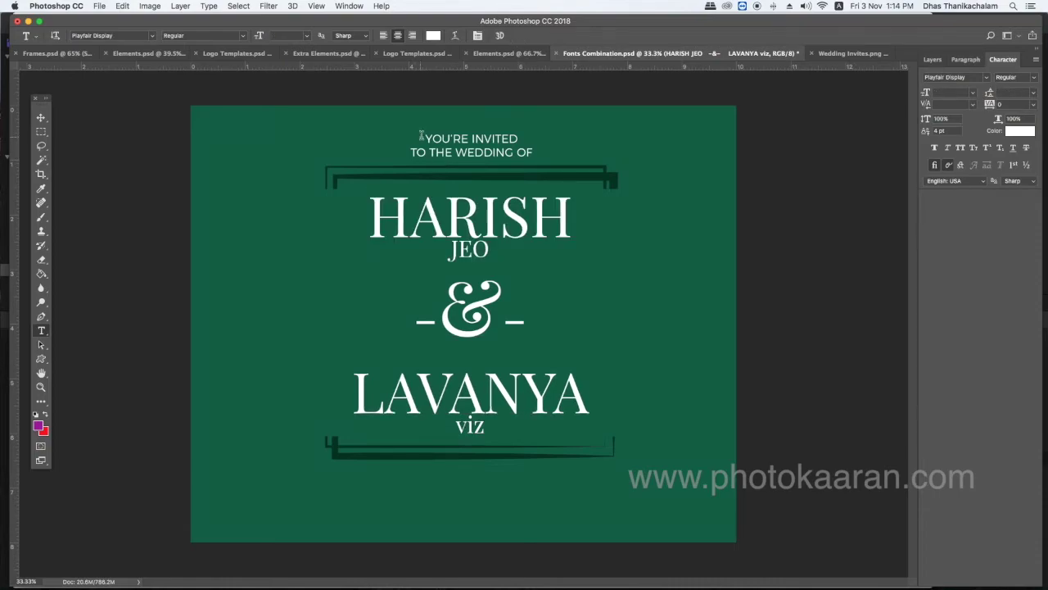
Check the font of the "YOU'RE INVITED TO THE WEDDING OF" heading, and compare it with that of the names below.
left_click_drag(421, 135, 574, 154)
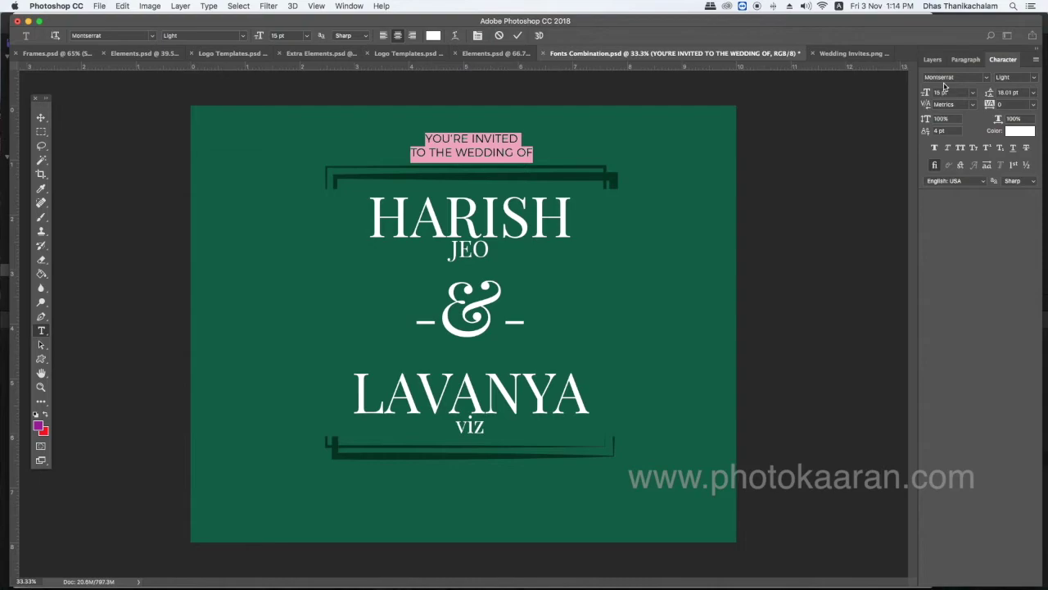
left_click(517, 36)
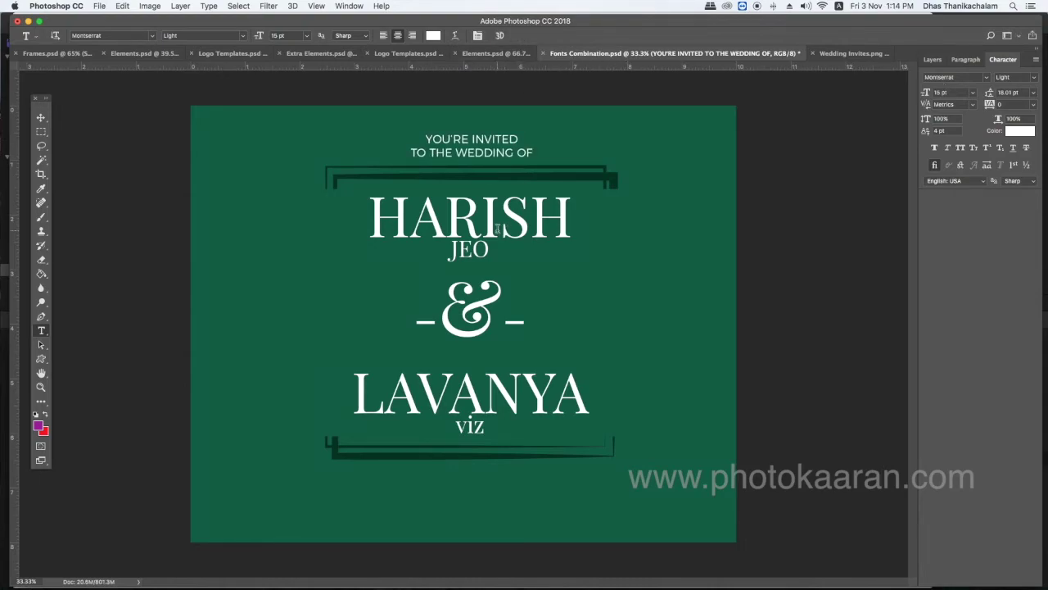
left_click_drag(373, 219, 593, 270)
key("super+h")
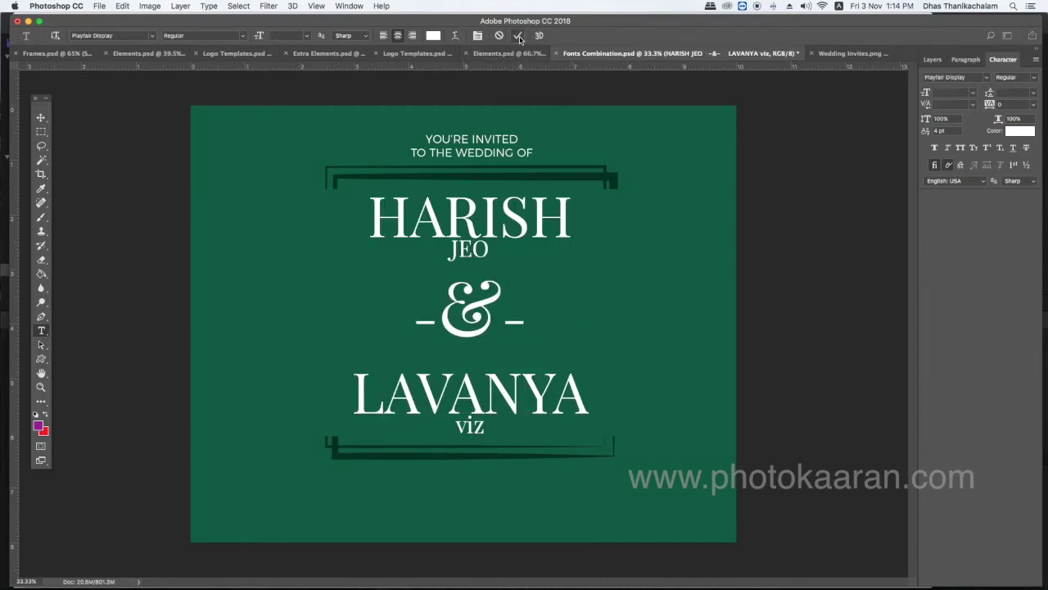
key("super+Return")
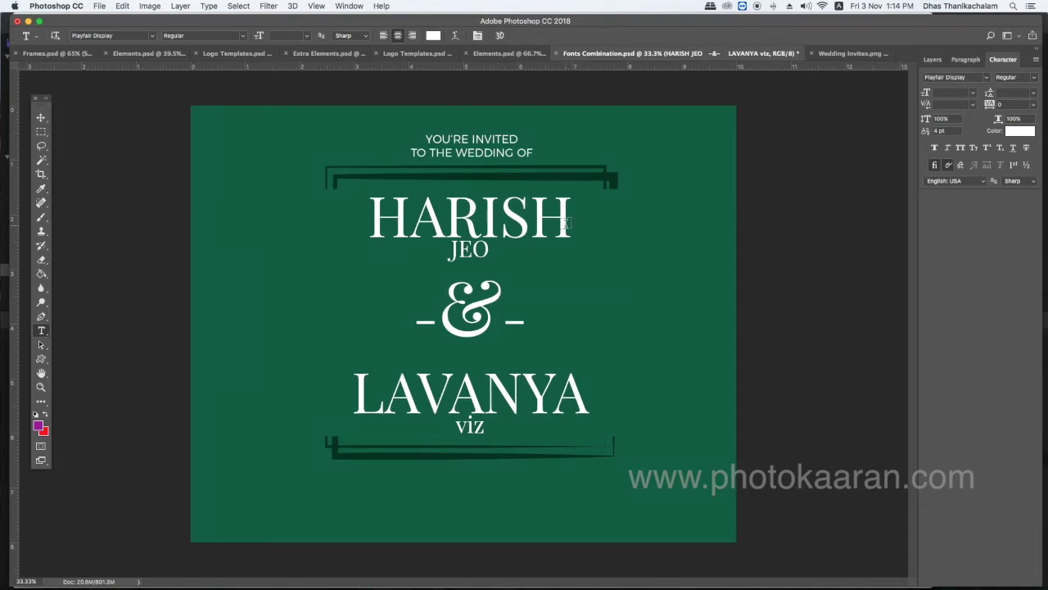
Show the Group 3 design and check the fonts of the couple's names and the three lines starting "ARE TYING THE KNOT".
left_click(932, 61)
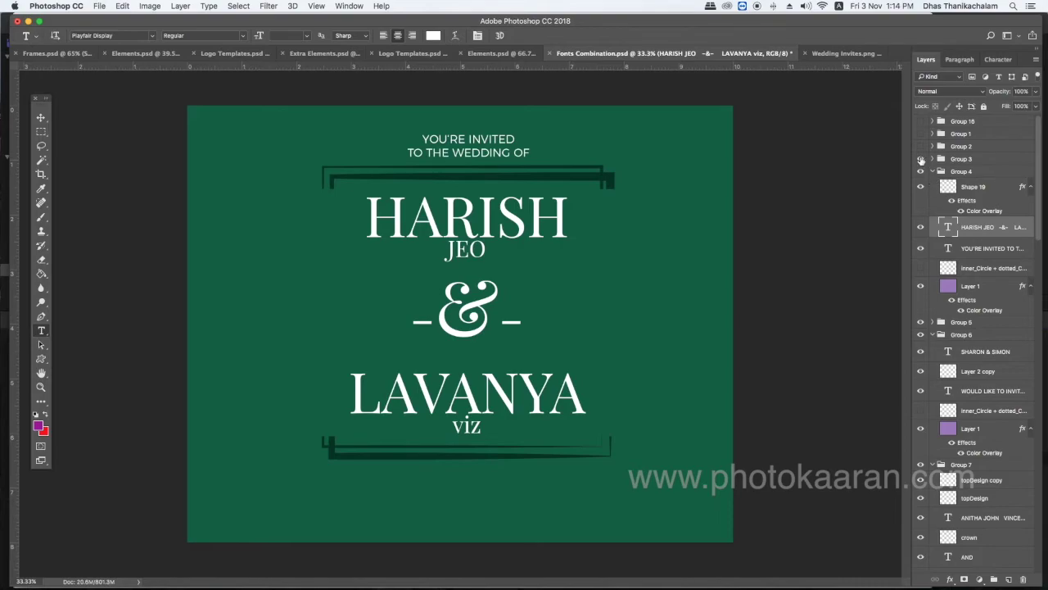
left_click(920, 159)
left_click_drag(330, 289, 602, 291)
left_click(999, 59)
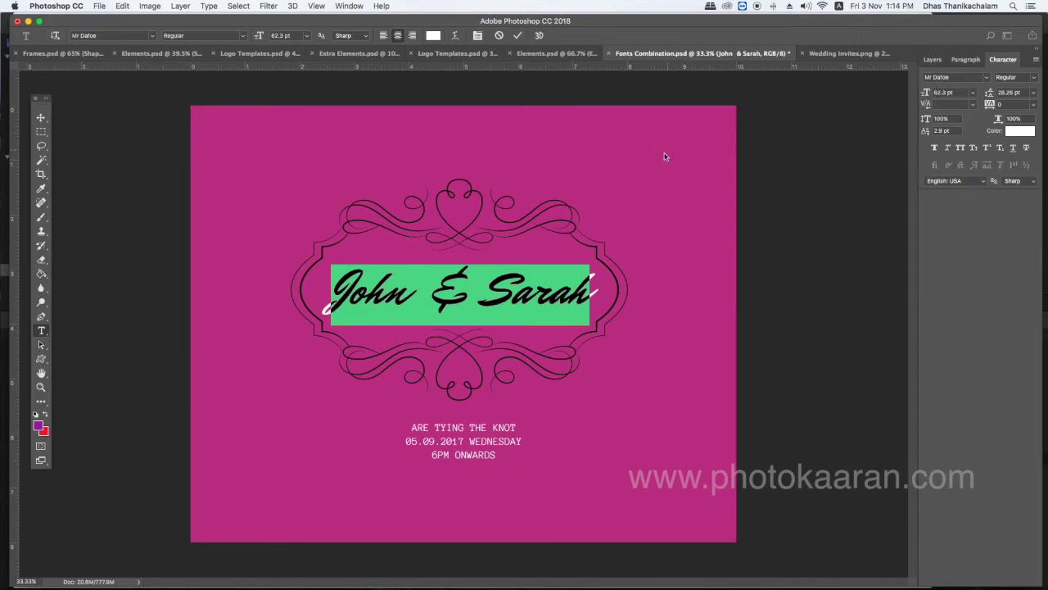
left_click(517, 36)
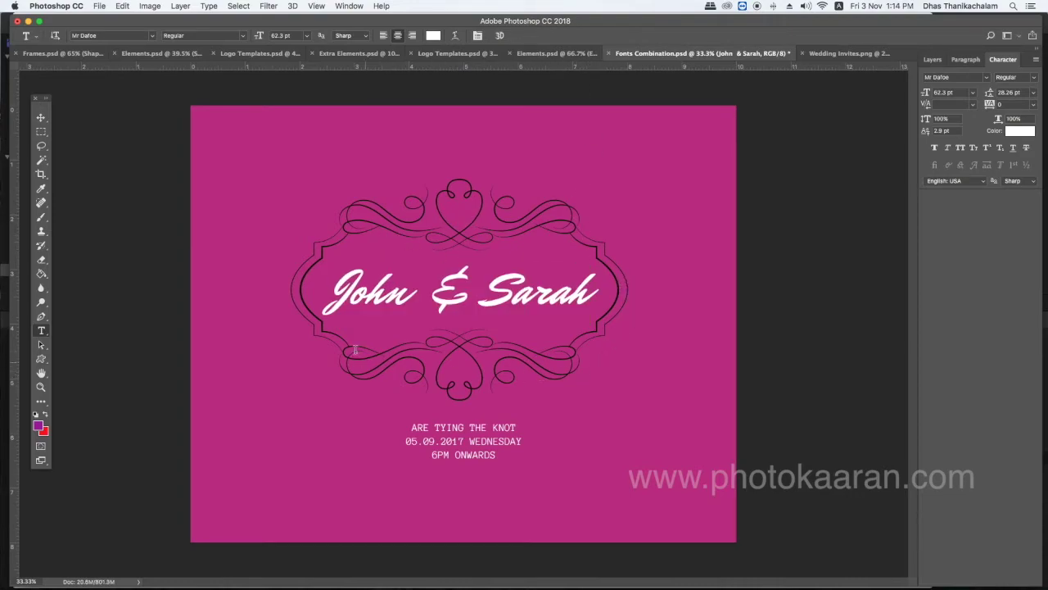
left_click_drag(412, 427, 496, 455)
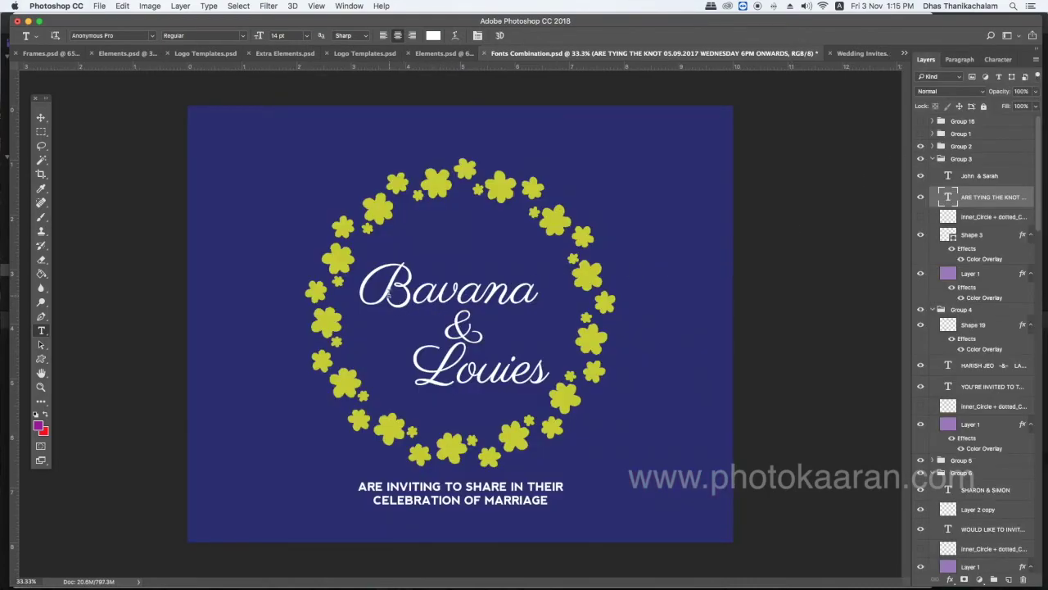
Check the character settings of the couple's names inside the flower wreath of the Group 2 design.
left_click(373, 278)
key("super+a")
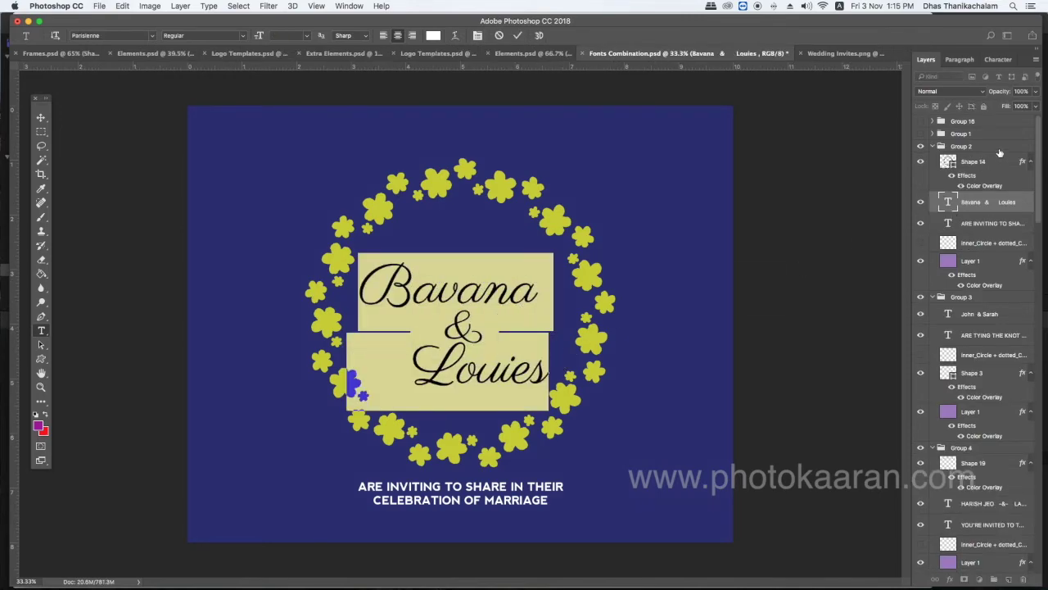
left_click(1003, 60)
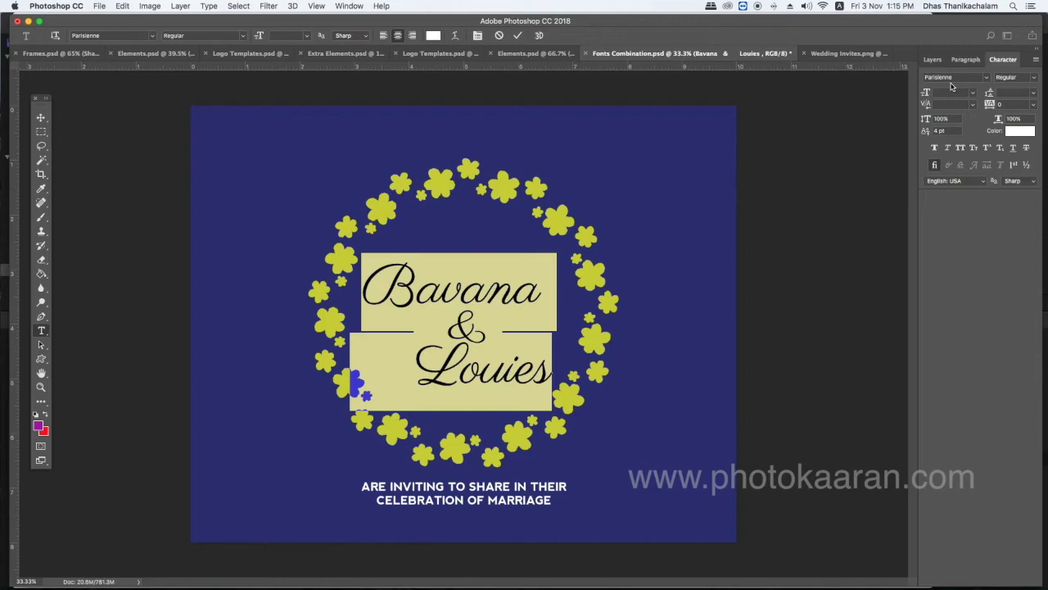
Check the character settings of the two lines starting "ARE INVITING TO SHARE" below the flower wreath in the Group 2 design.
left_click(929, 60)
left_click_drag(358, 486, 577, 503)
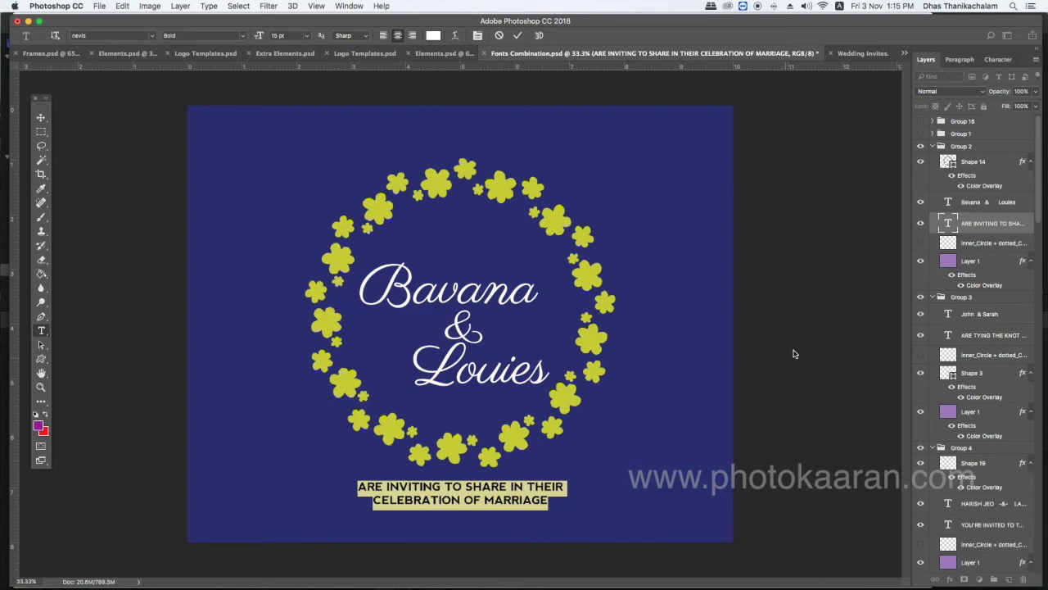
left_click(998, 59)
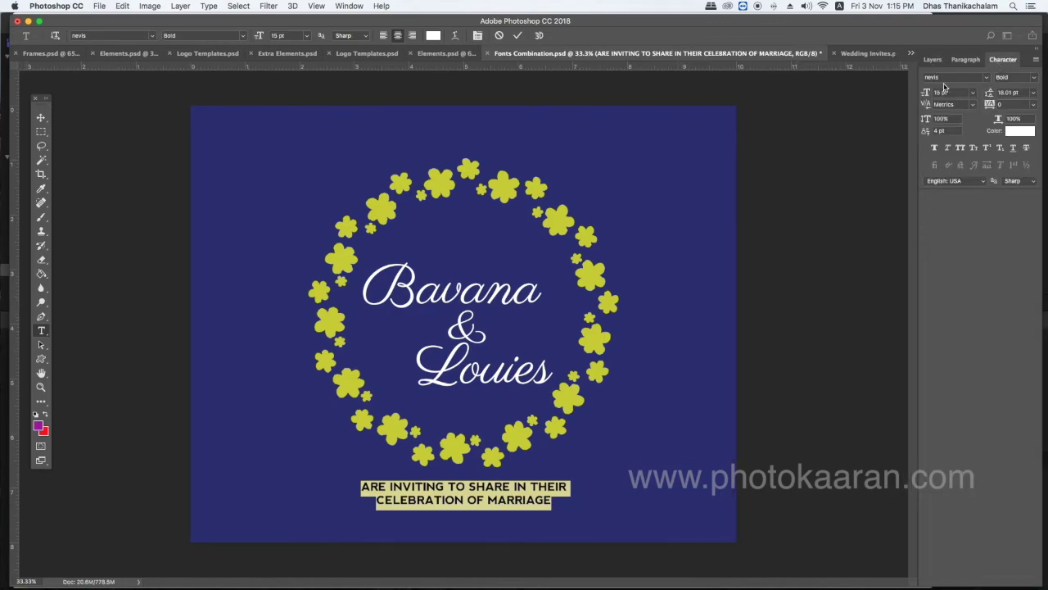
left_click(517, 35)
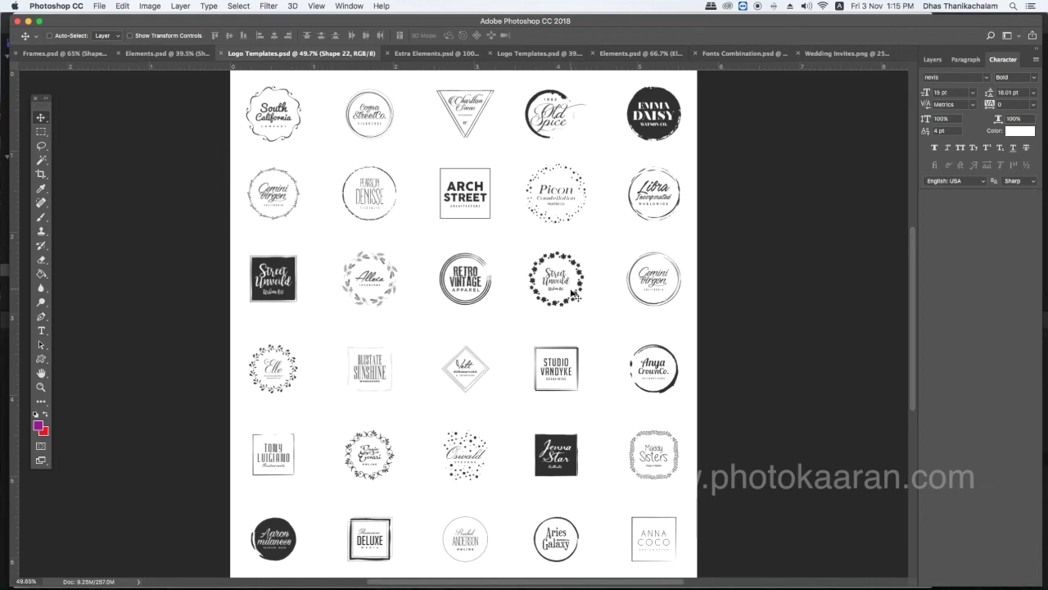
Return to Fonts Combination.psd, show the Group 1 design and check the character settings of the couple's names.
left_click(742, 53)
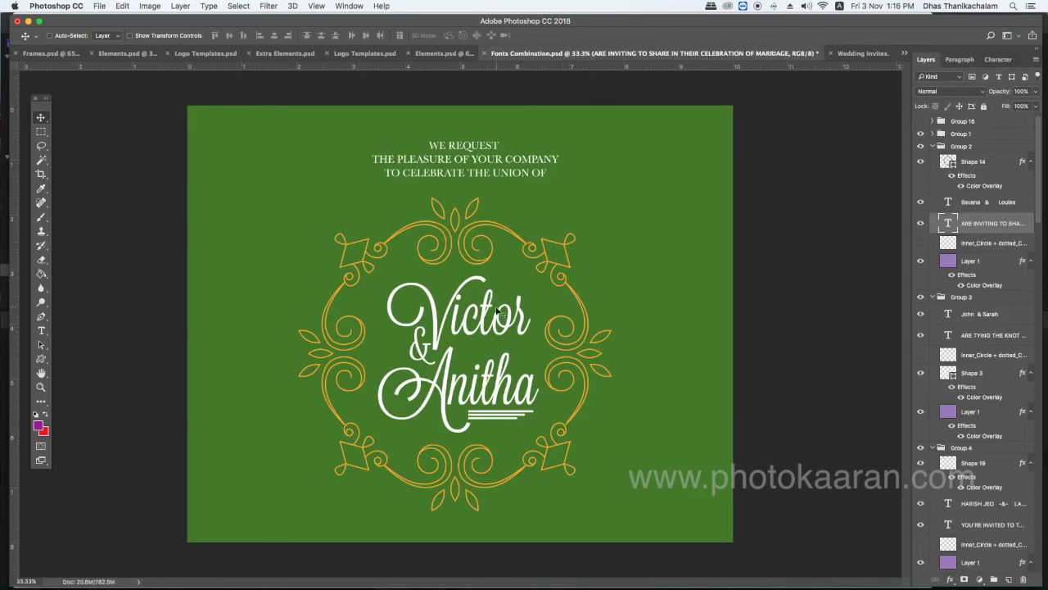
key("t")
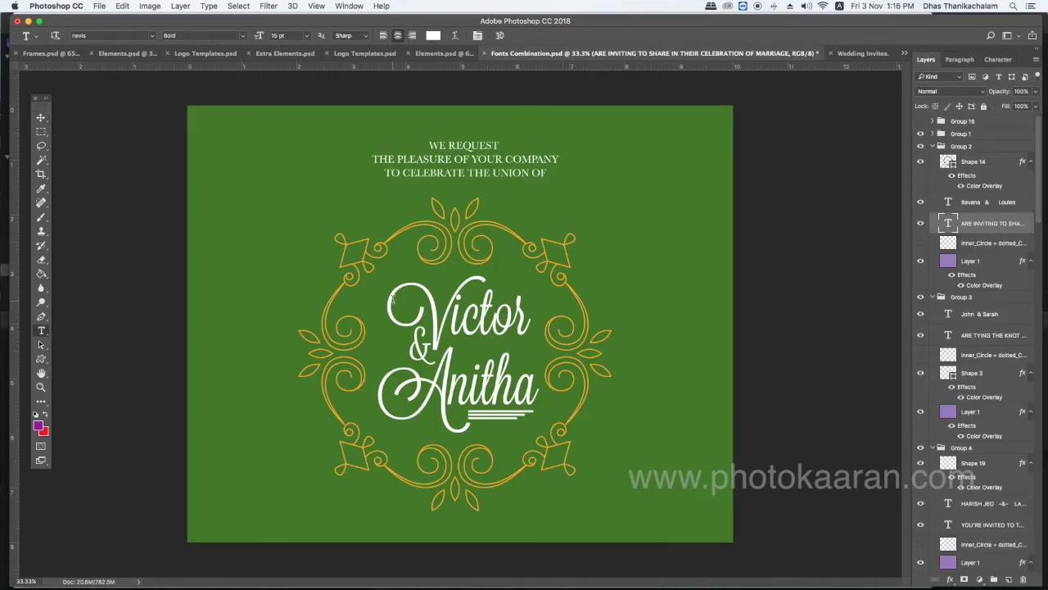
left_click_drag(391, 299, 539, 336)
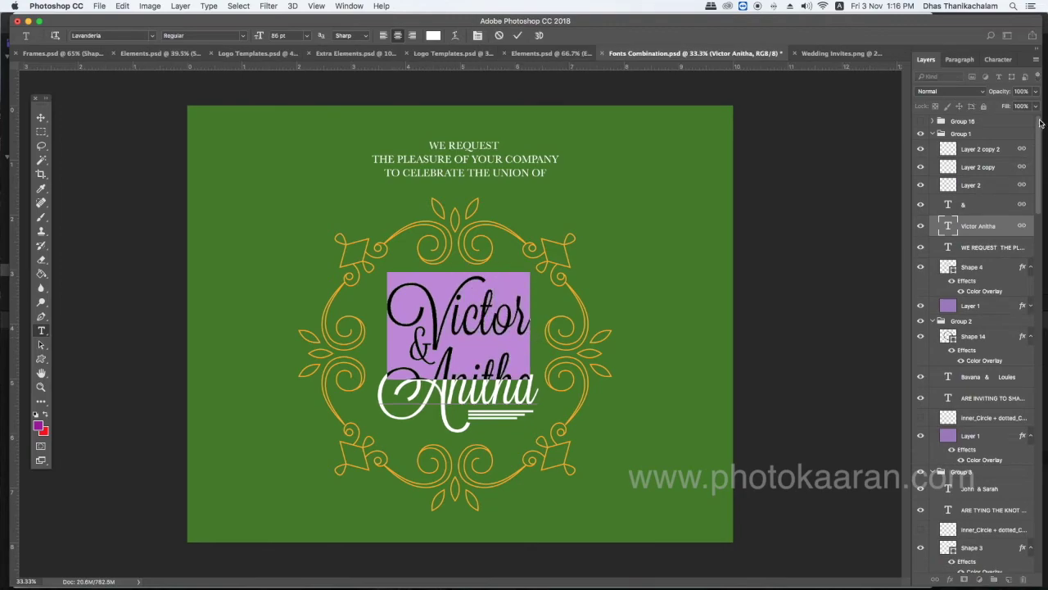
left_click(1003, 59)
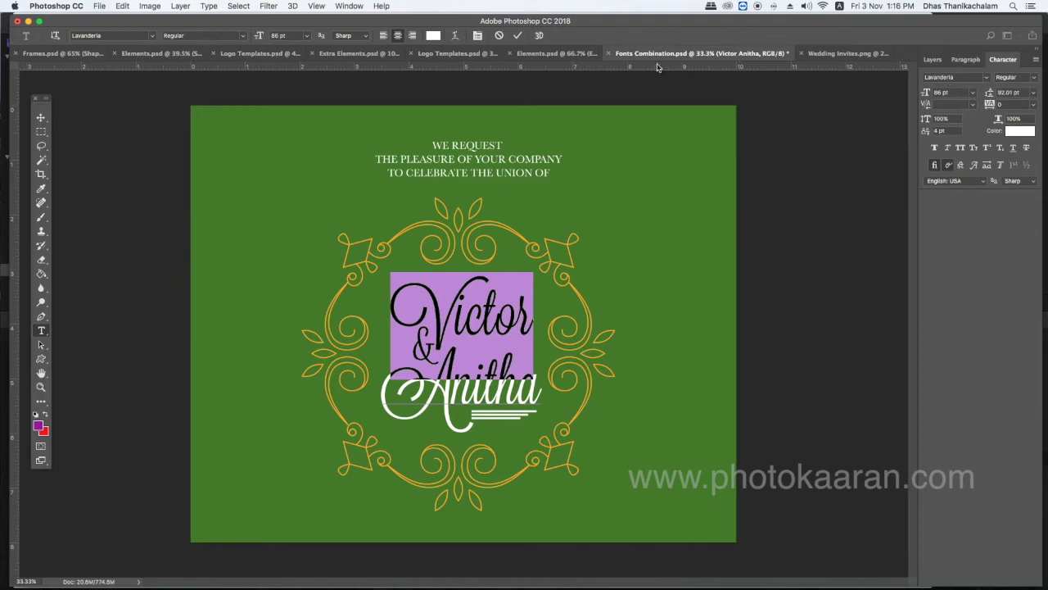
left_click(517, 35)
Check the font of the "WE REQUEST THE PLEASURE OF YOUR COMPANY" heading, and inspect the layer of the underline strokes beneath the names.
left_click_drag(432, 143, 590, 180)
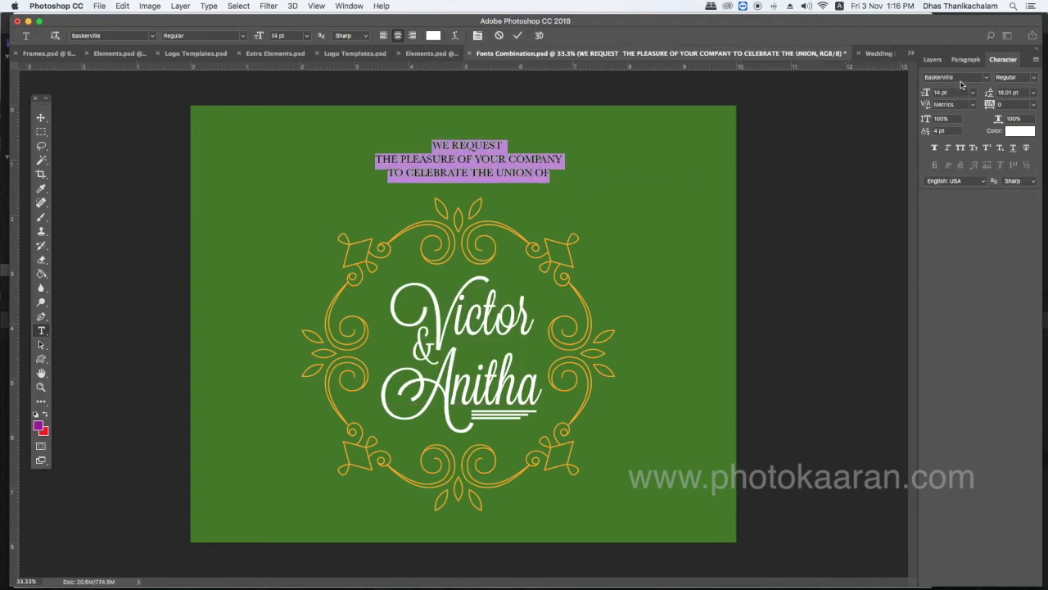
key("super+Return")
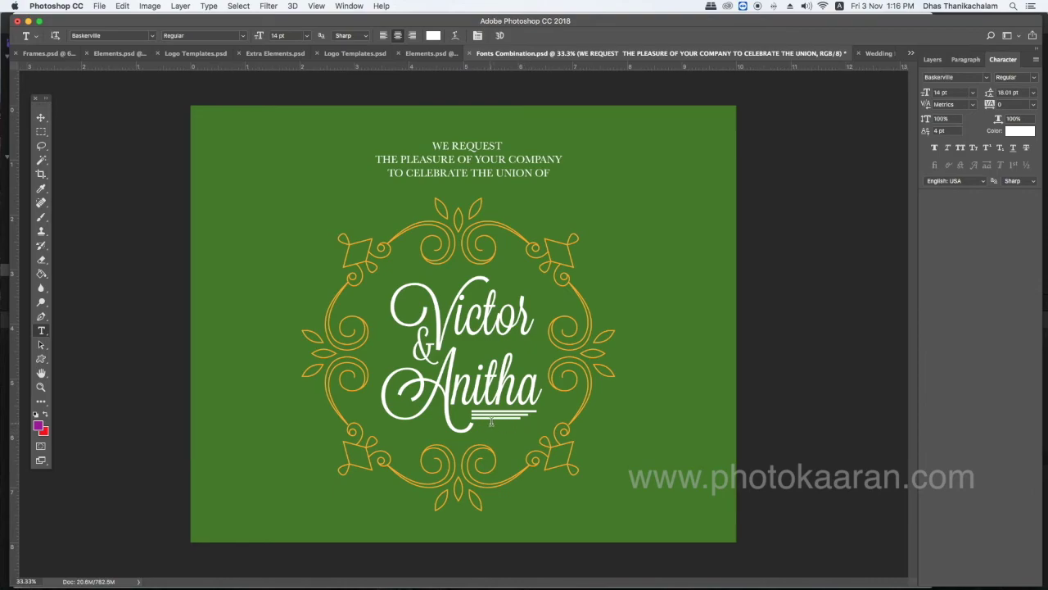
left_click(41, 118)
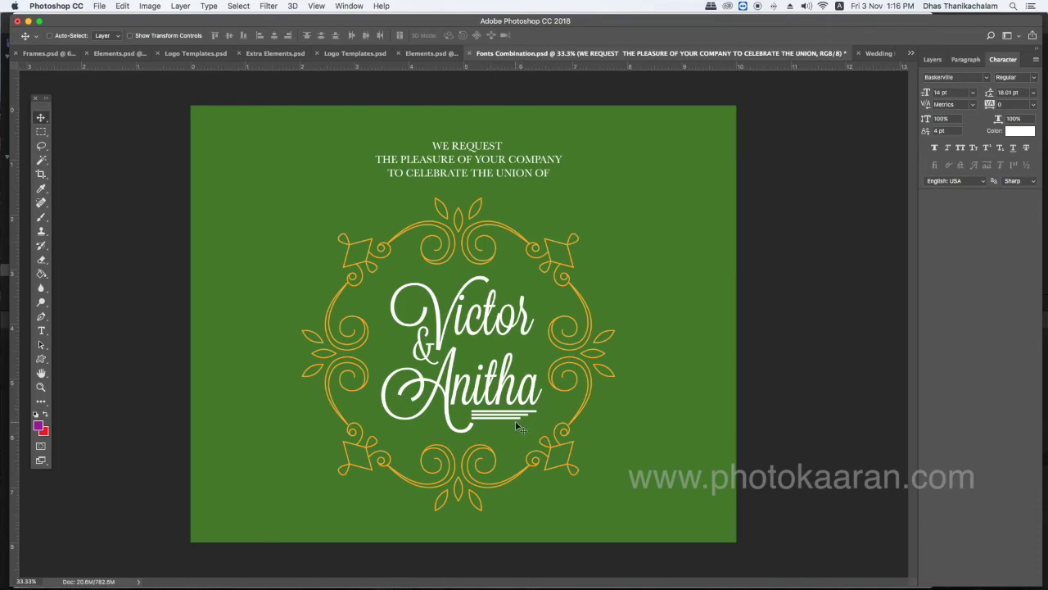
key("F7")
left_click(920, 186)
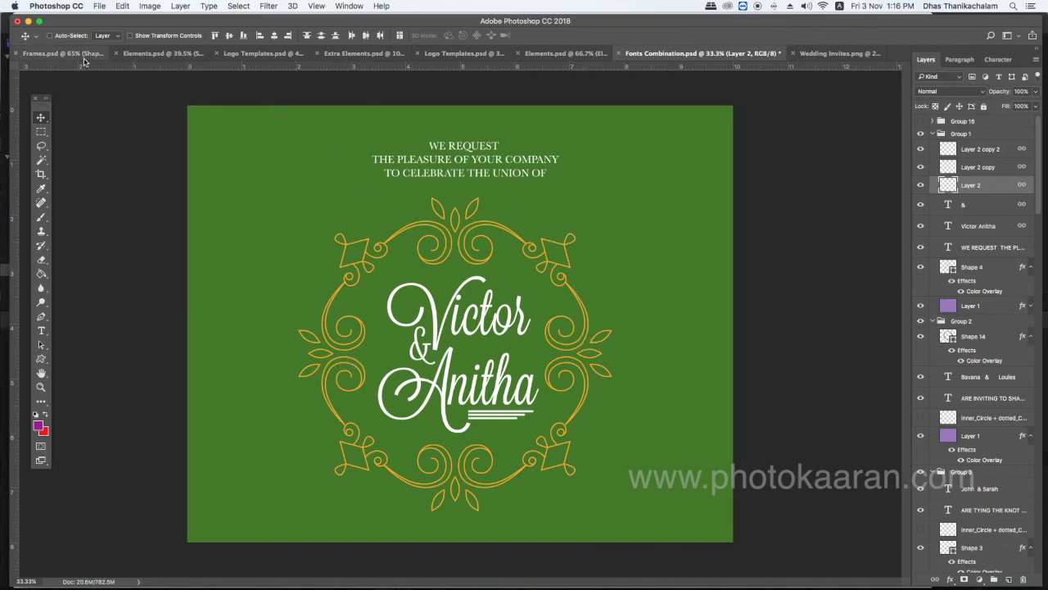
Look through the open design resources in Frames.psd, Extra Elements.psd and both the Elements.psd and Logo Templates.psd files.
left_click(125, 55)
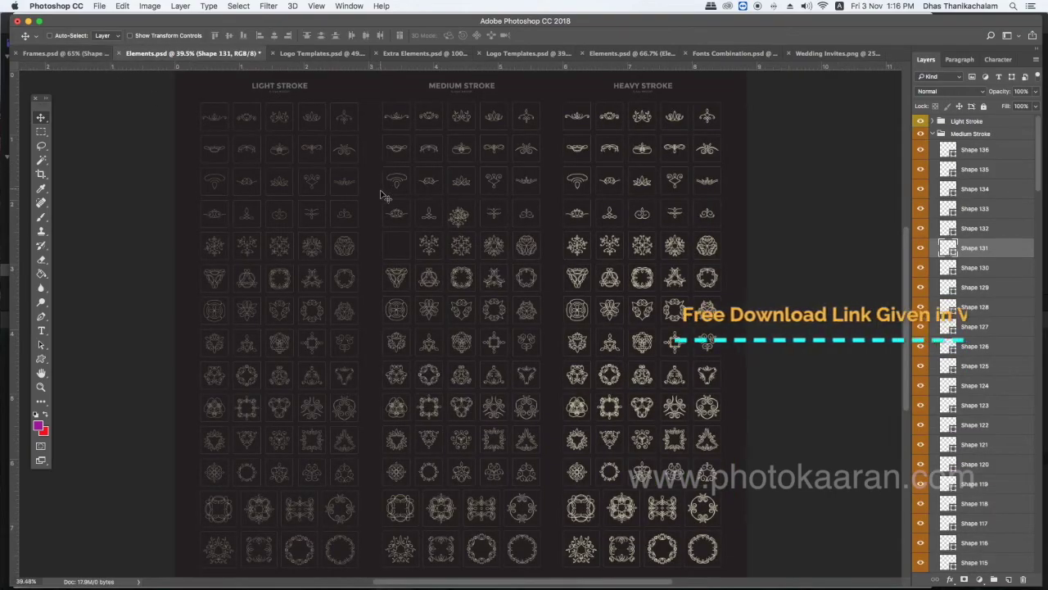
left_click(82, 54)
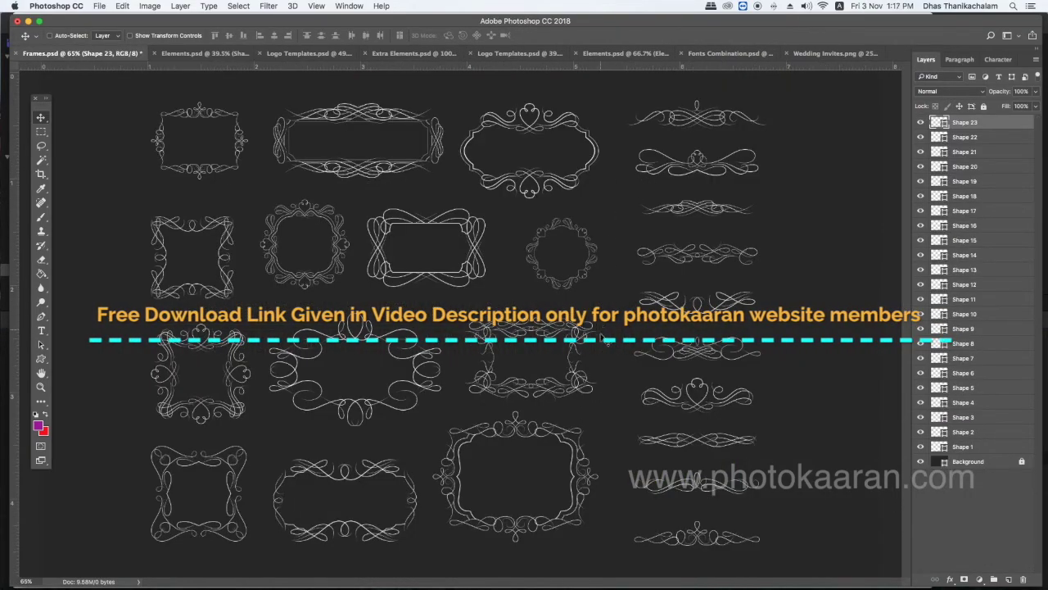
left_click(206, 54)
left_click(313, 54)
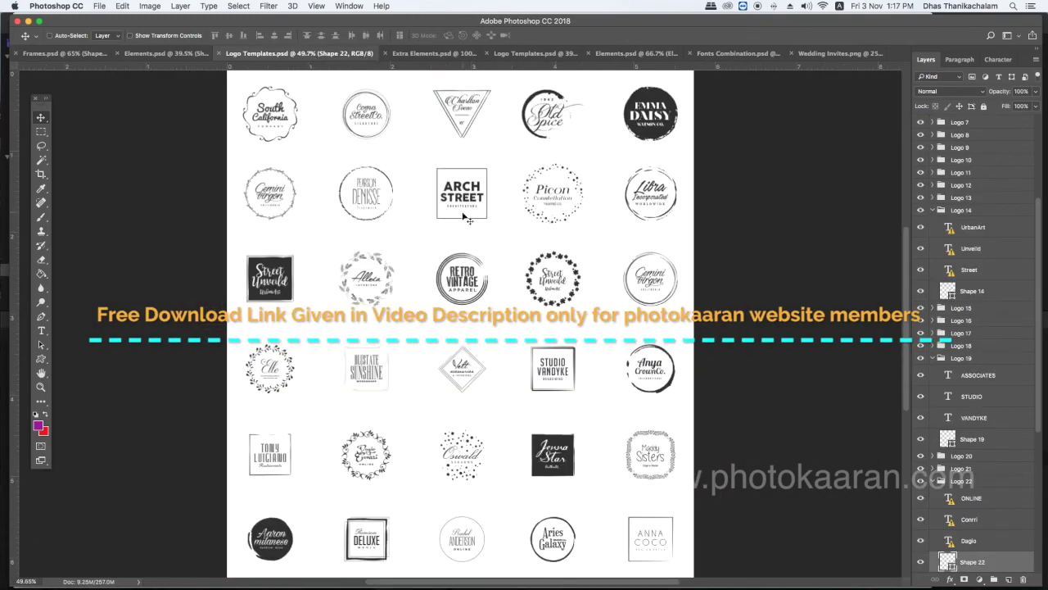
left_click(440, 54)
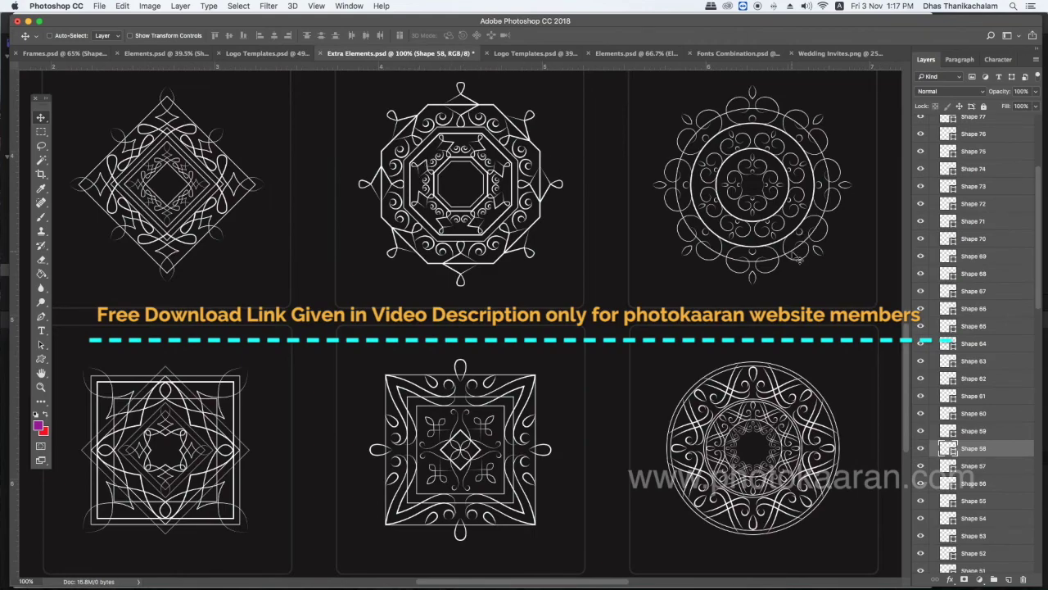
left_click(543, 54)
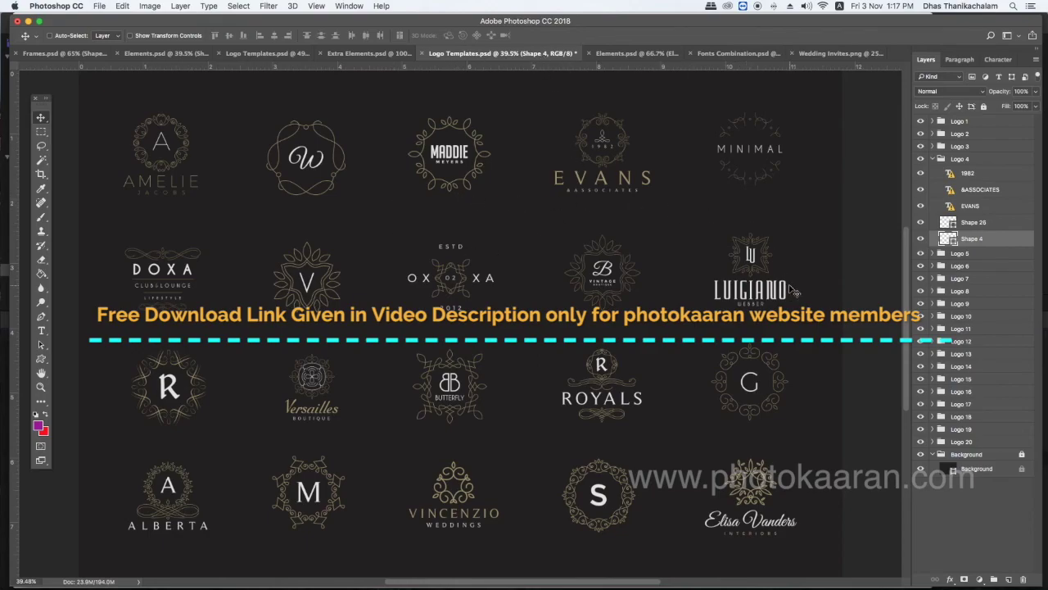
left_click(636, 54)
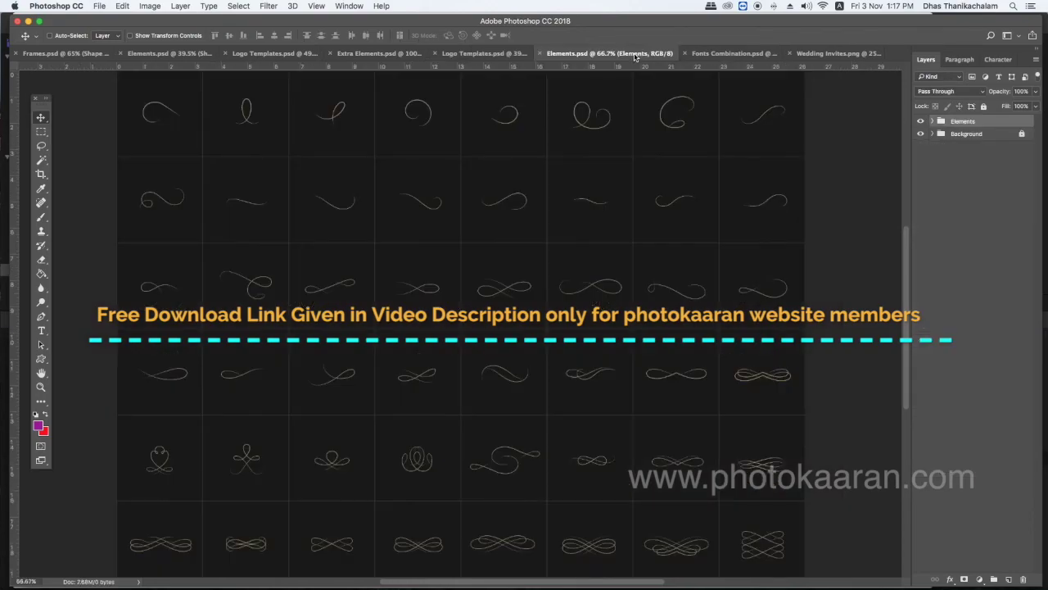